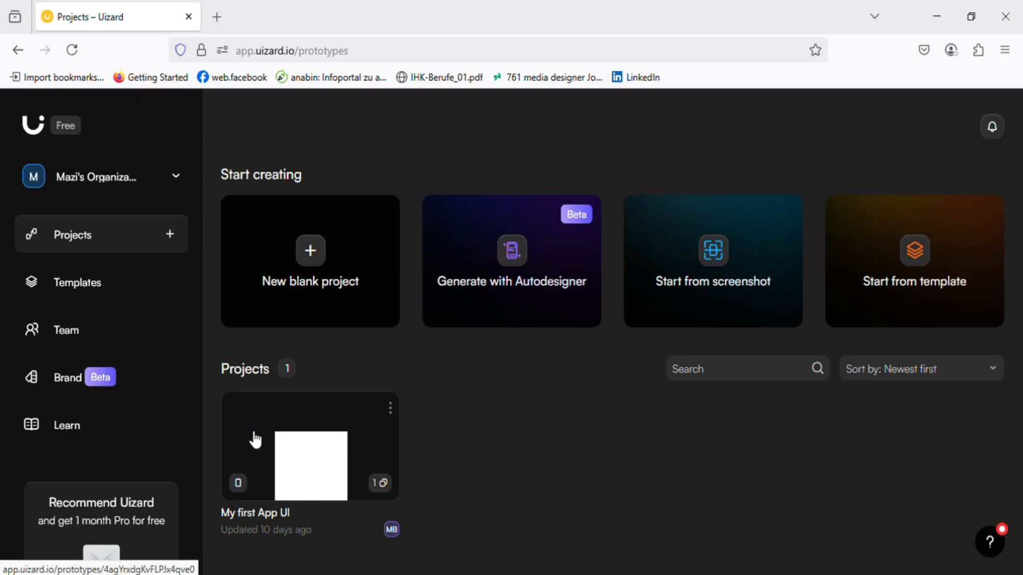
- Open the existing project "My first App UI" for editing
click(273, 445)
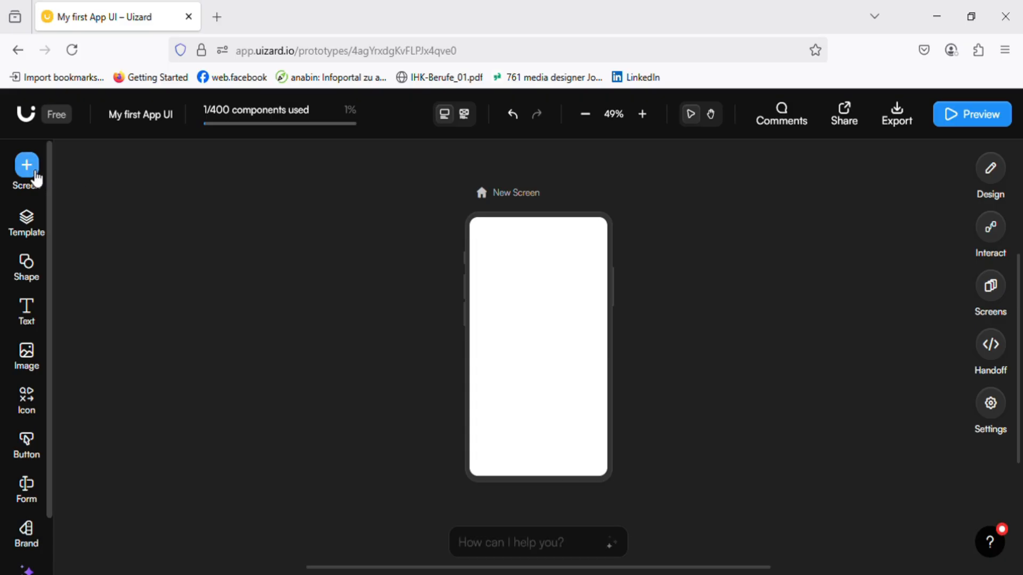
- Add a second empty screen to the project and delete it again
click(28, 168)
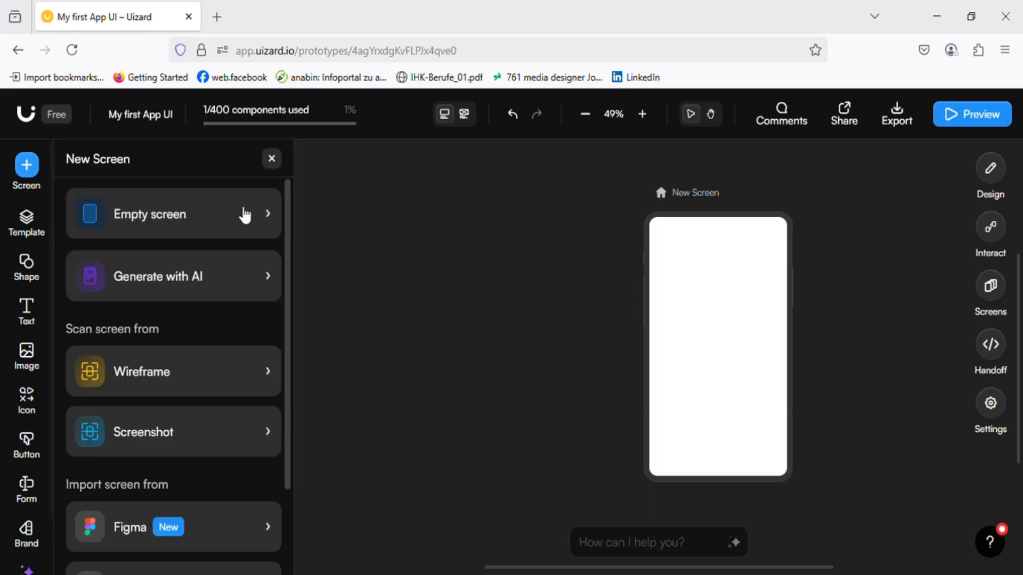
click(224, 217)
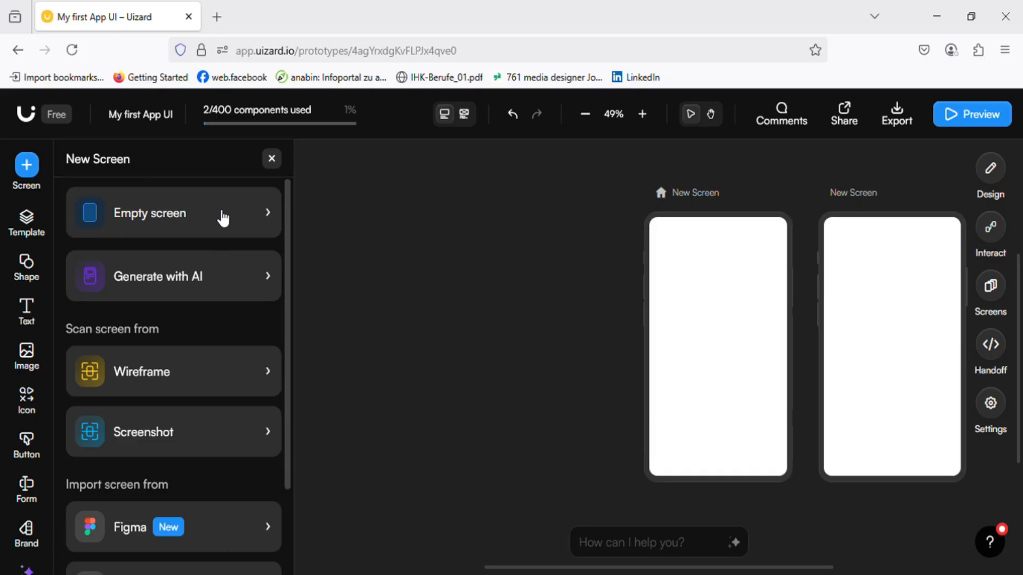
click(273, 160)
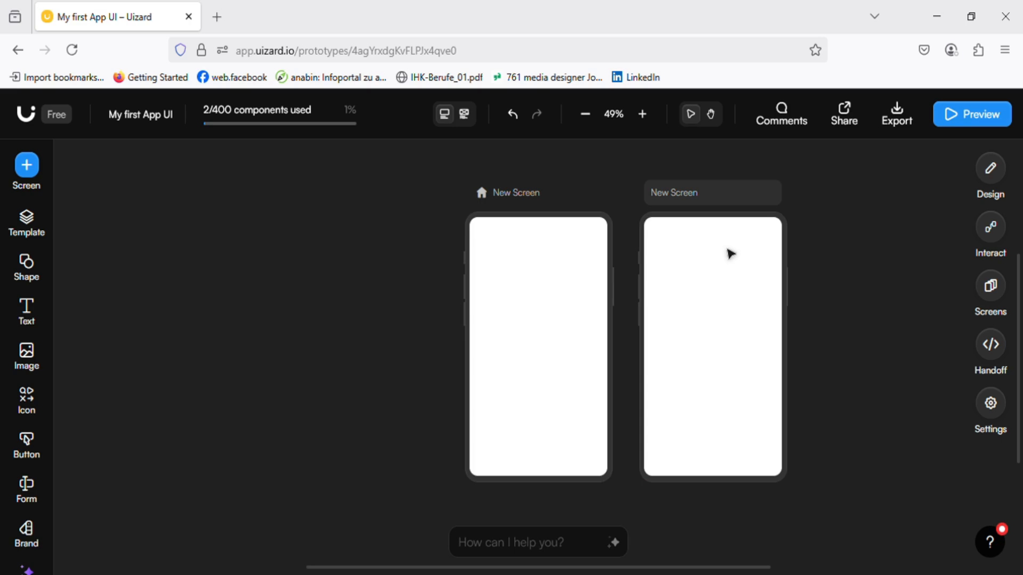
key(Delete)
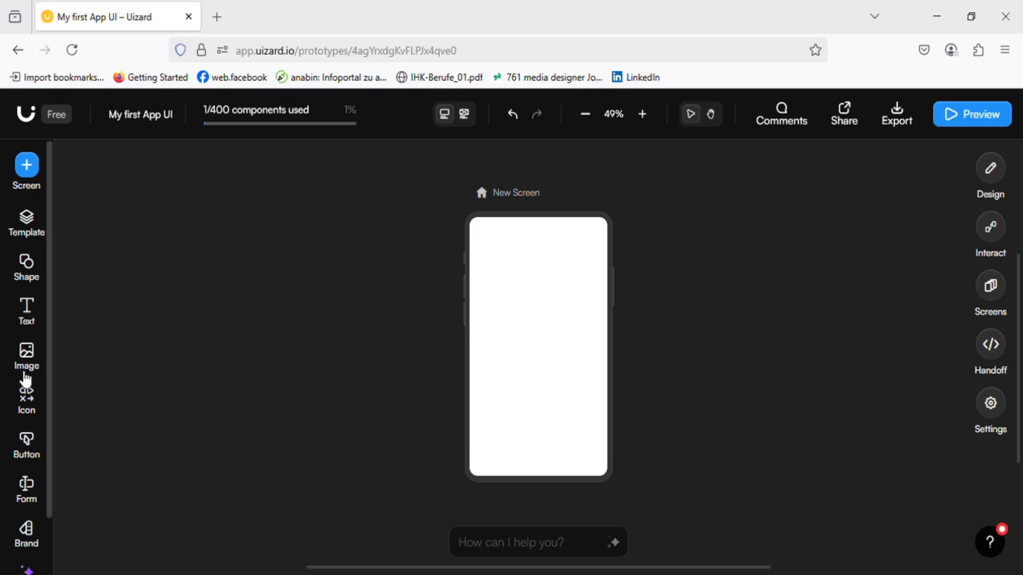
- Place a Button Black component on the empty canvas beside the phone screen
click(33, 452)
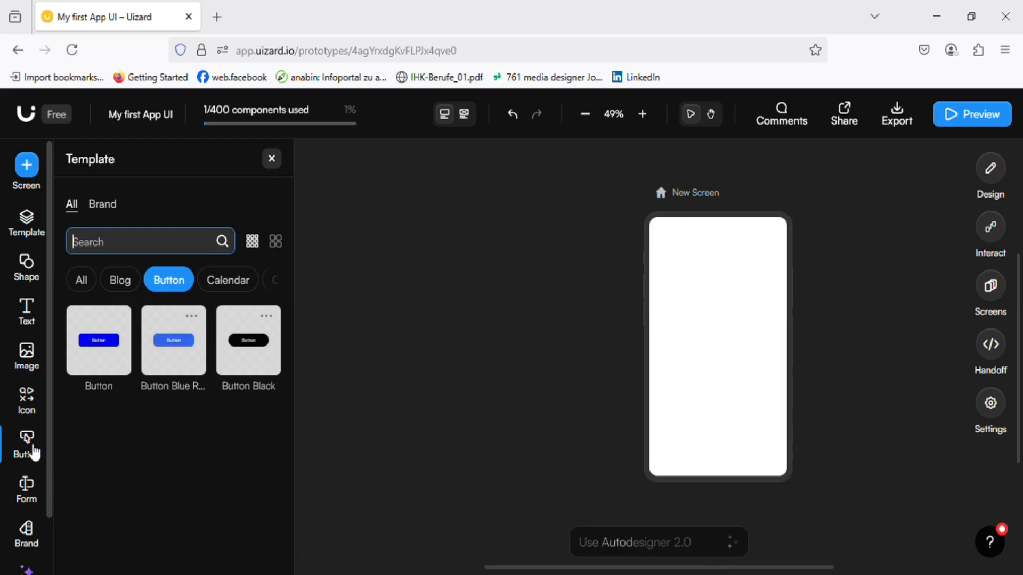
mouse_move(116, 356)
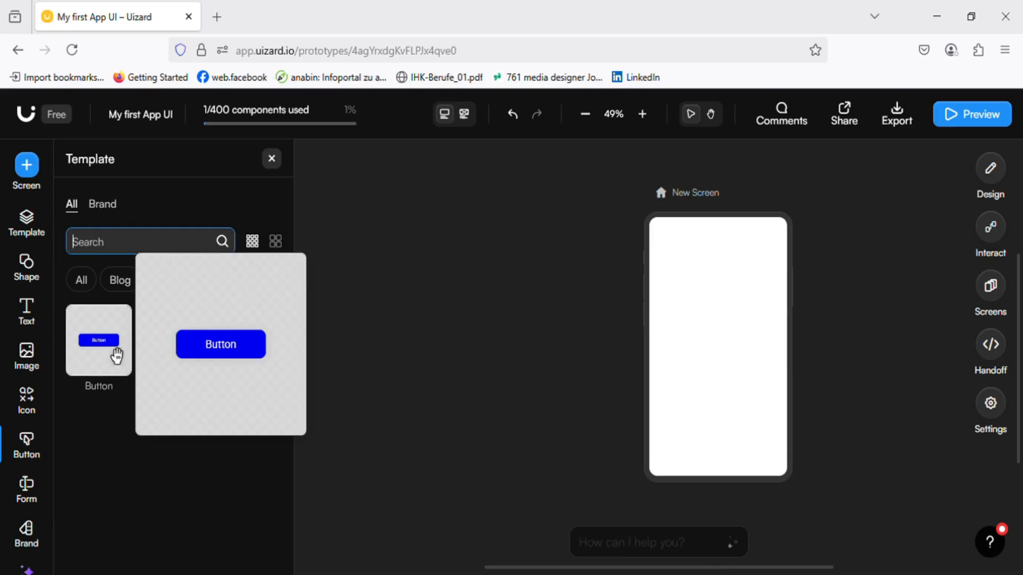
mouse_move(229, 359)
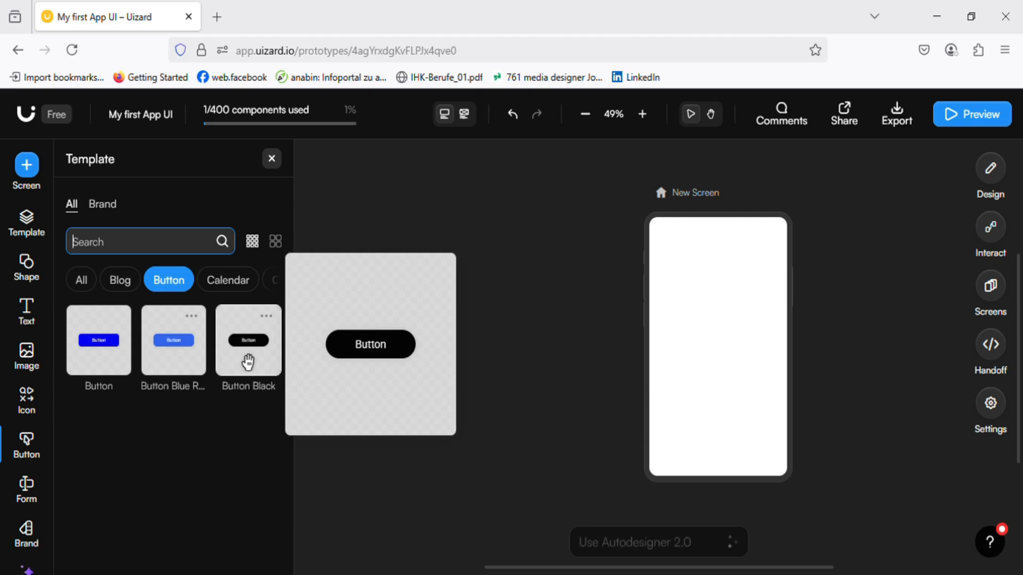
drag(246, 358, 504, 393)
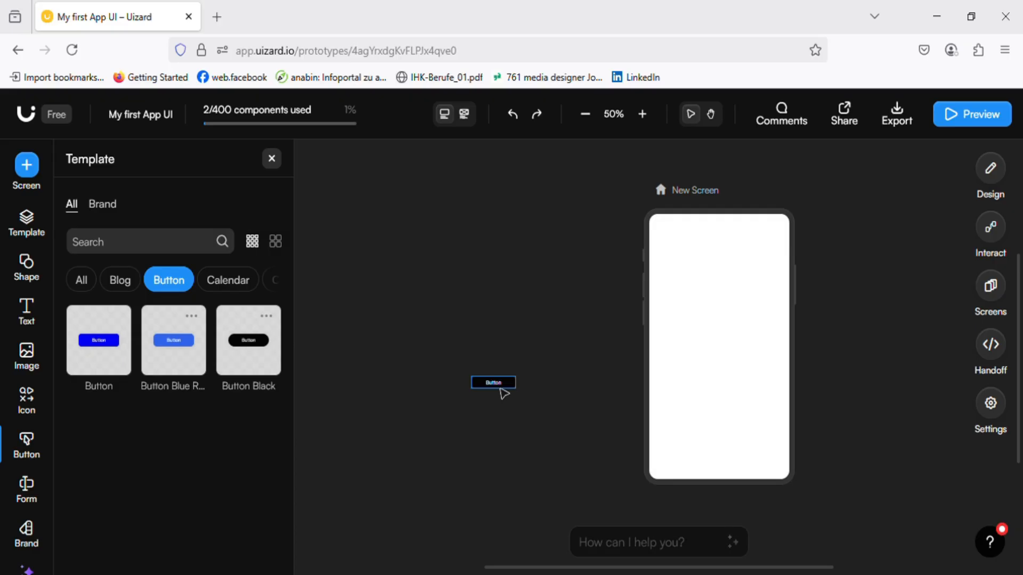
- Examine the layout and icon options in the placed button's design properties
click(501, 389)
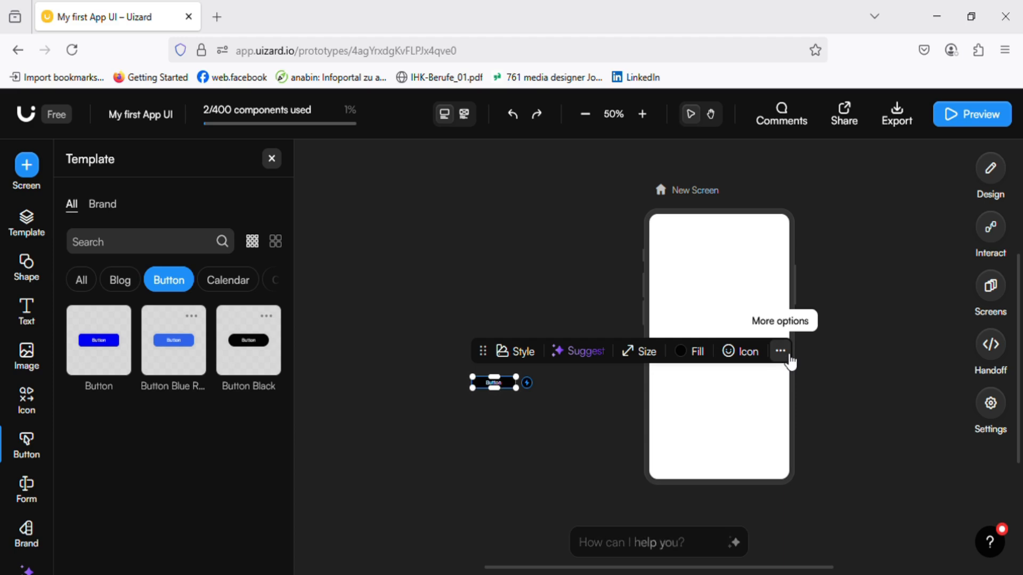
click(780, 351)
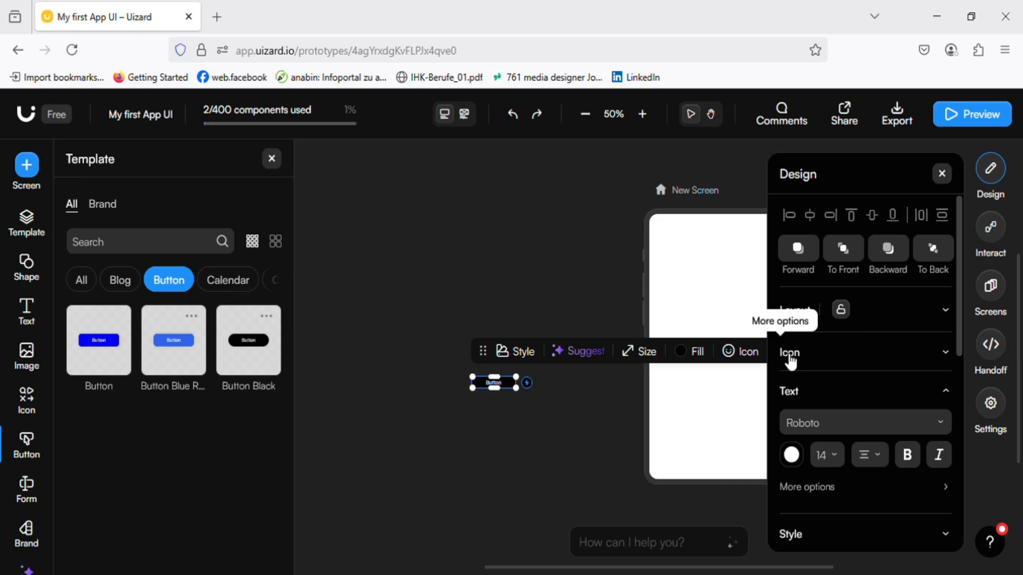
click(946, 311)
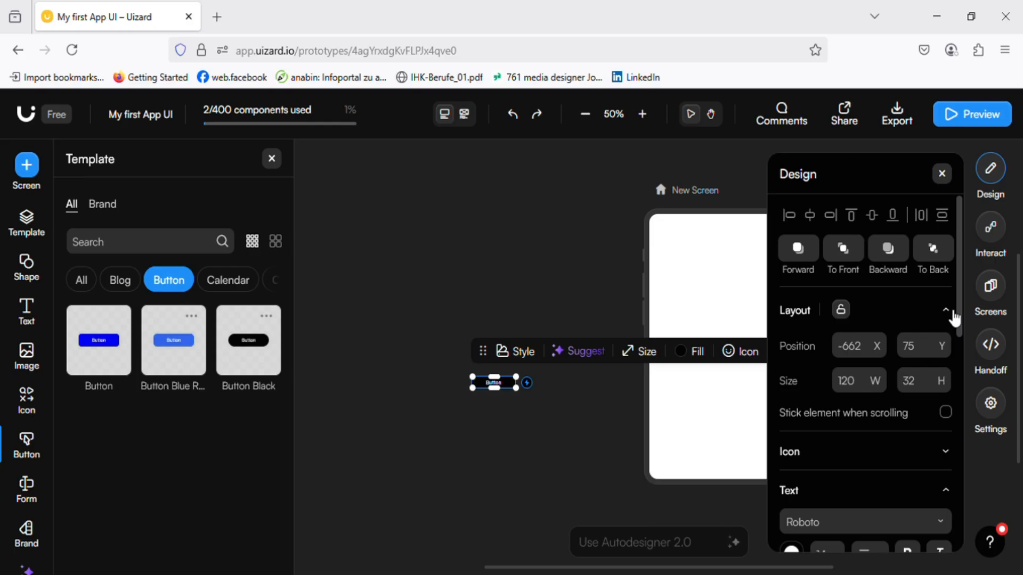
click(953, 318)
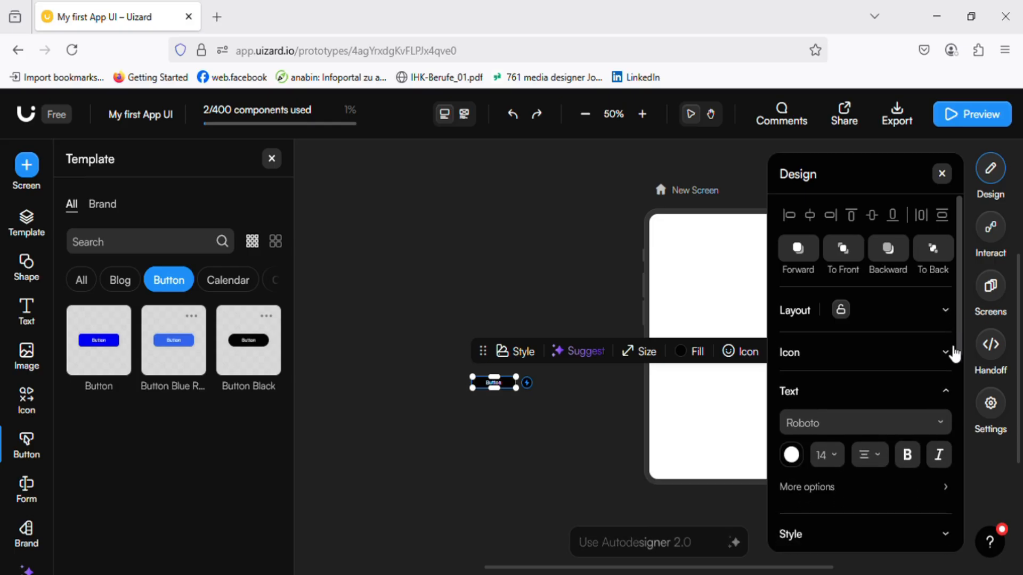
click(945, 353)
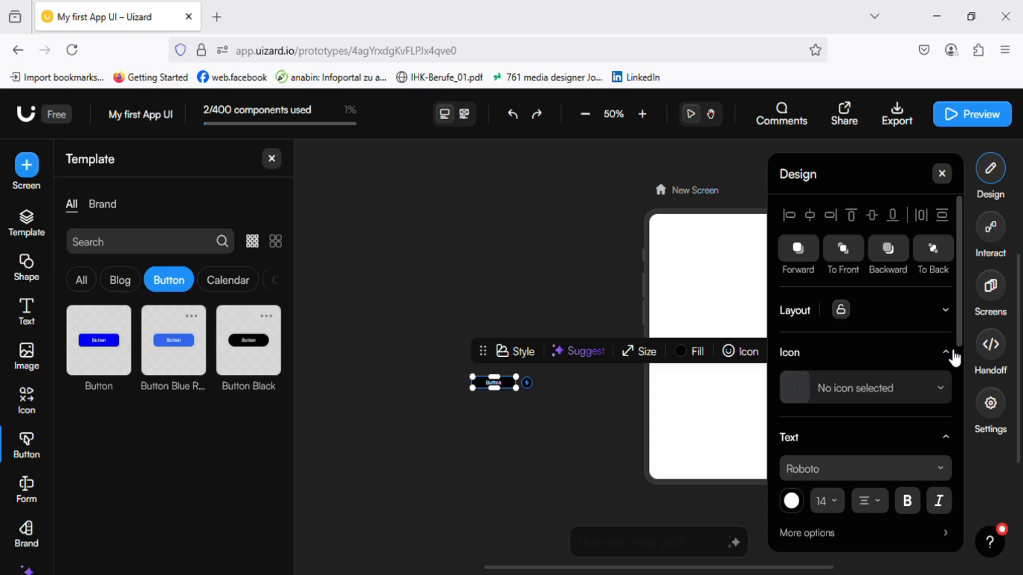
click(949, 395)
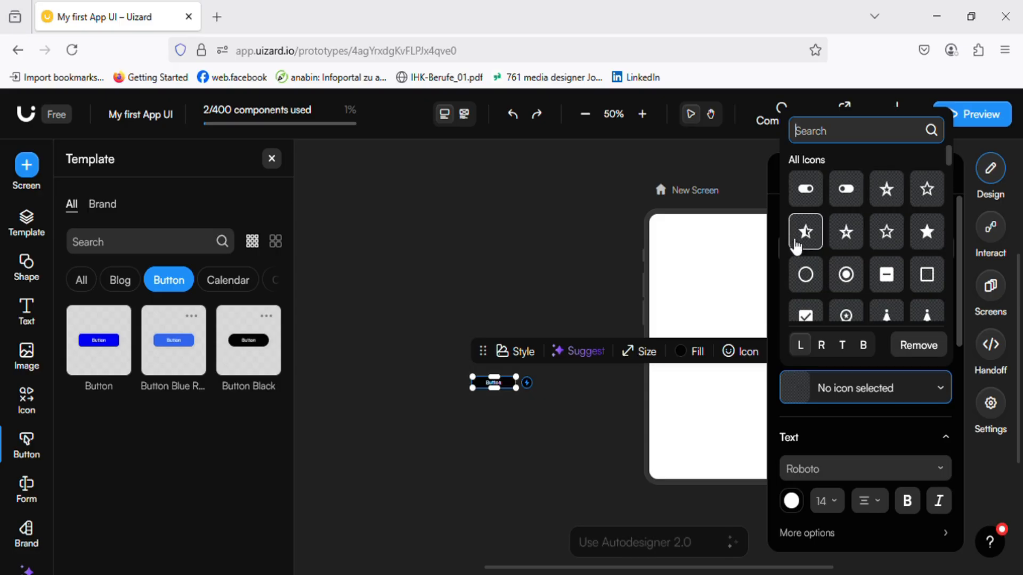
click(951, 387)
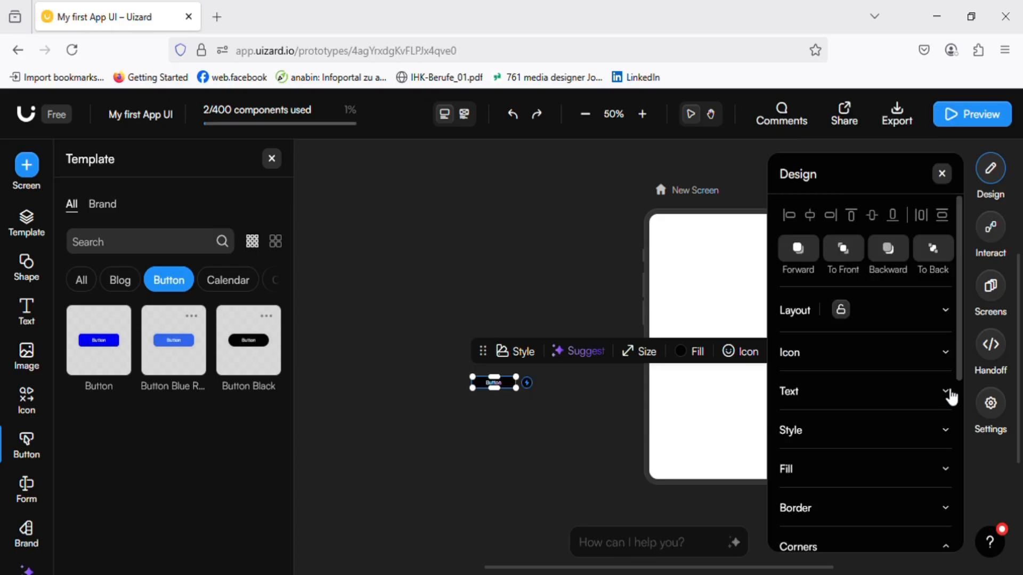
- Examine the button's text options, including font, colour, size and alignment
click(950, 392)
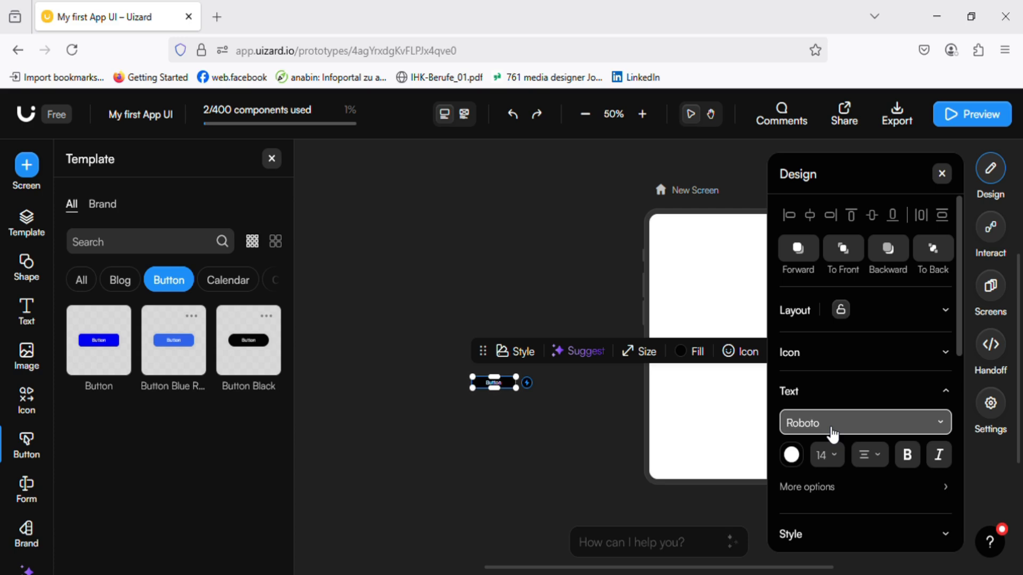
click(833, 431)
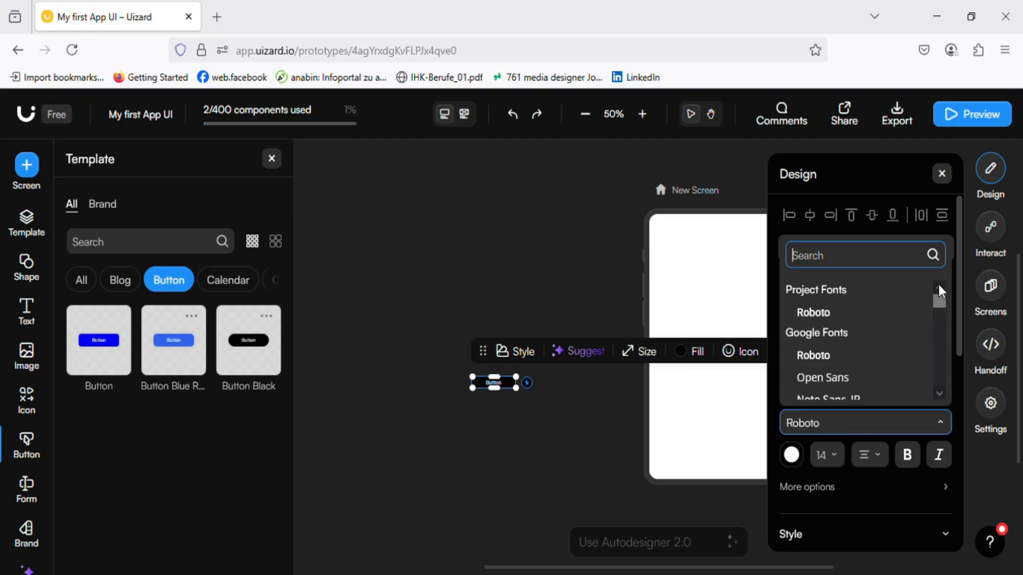
click(949, 426)
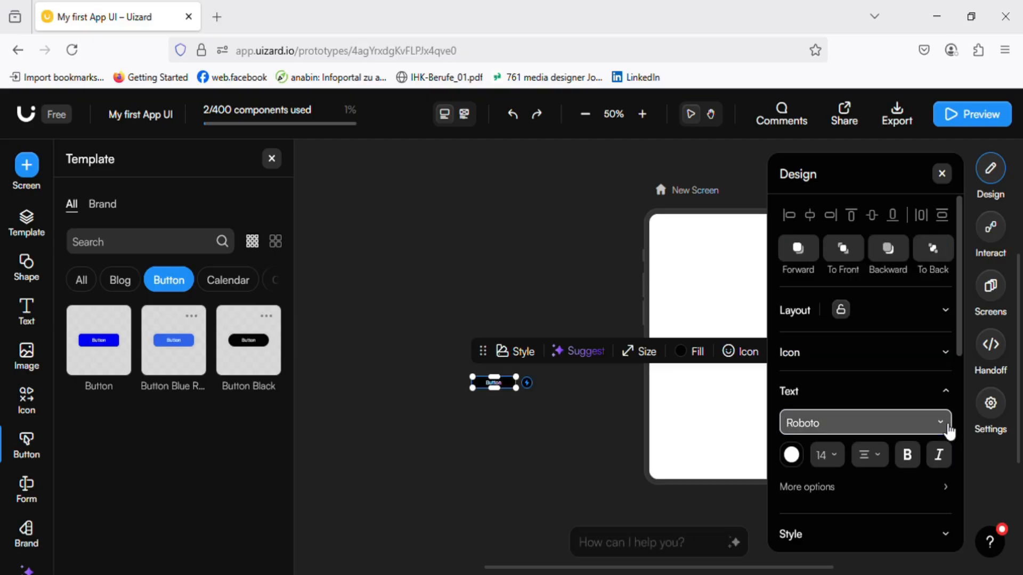
click(949, 428)
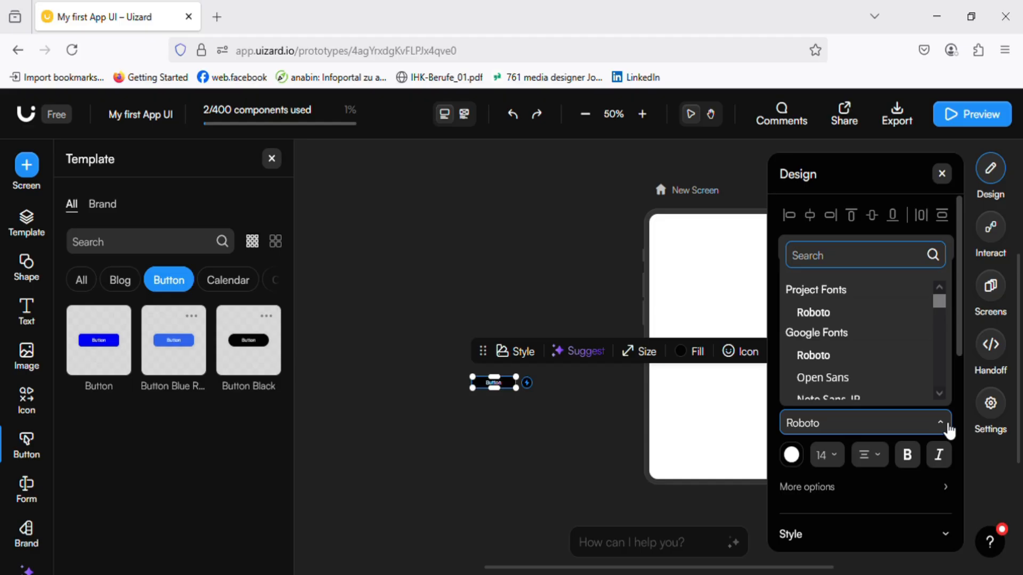
mouse_move(938, 303)
mouse_down()
mouse_move(937, 323)
mouse_move(935, 299)
mouse_up()
click(946, 422)
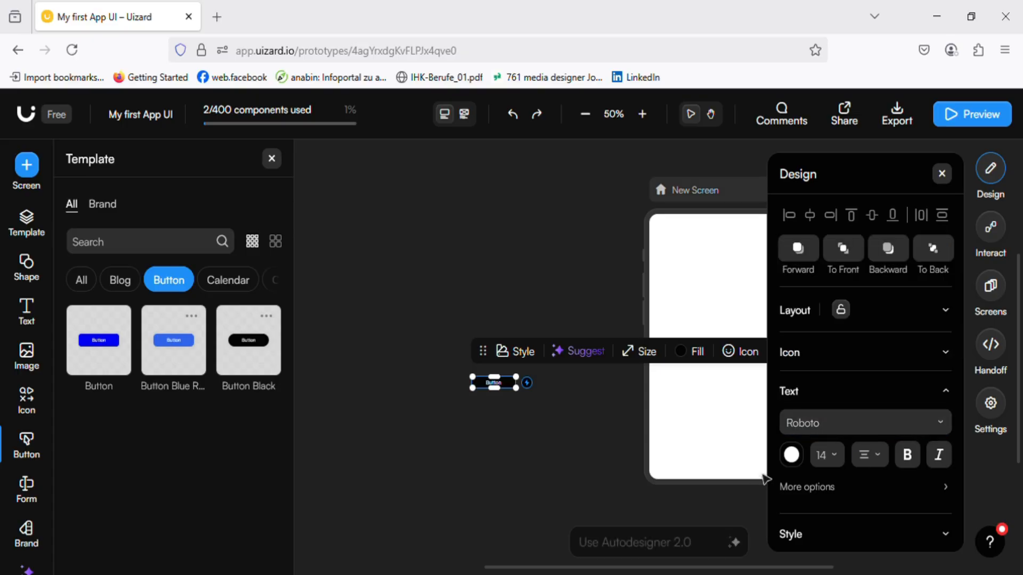
click(792, 456)
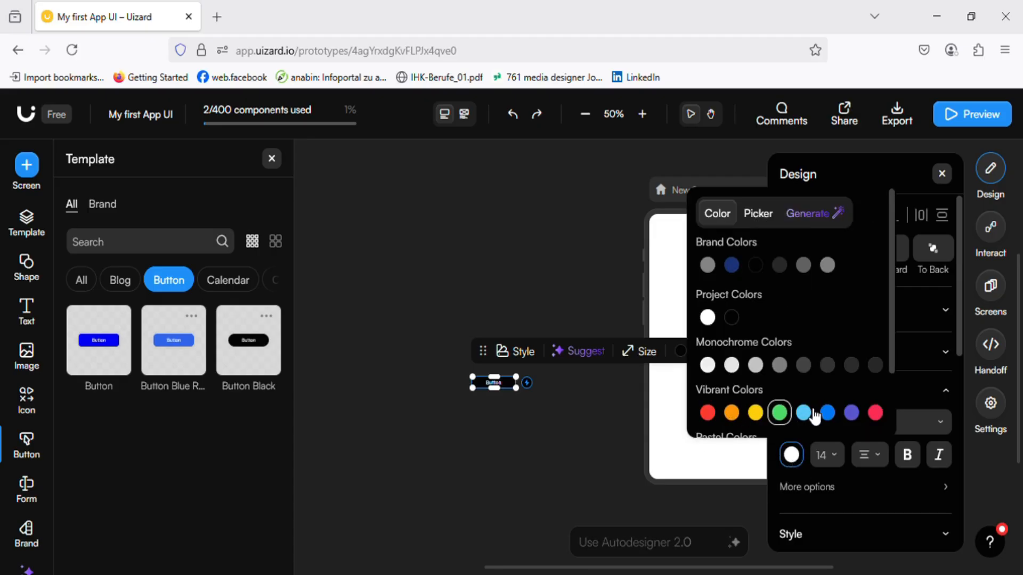
click(841, 459)
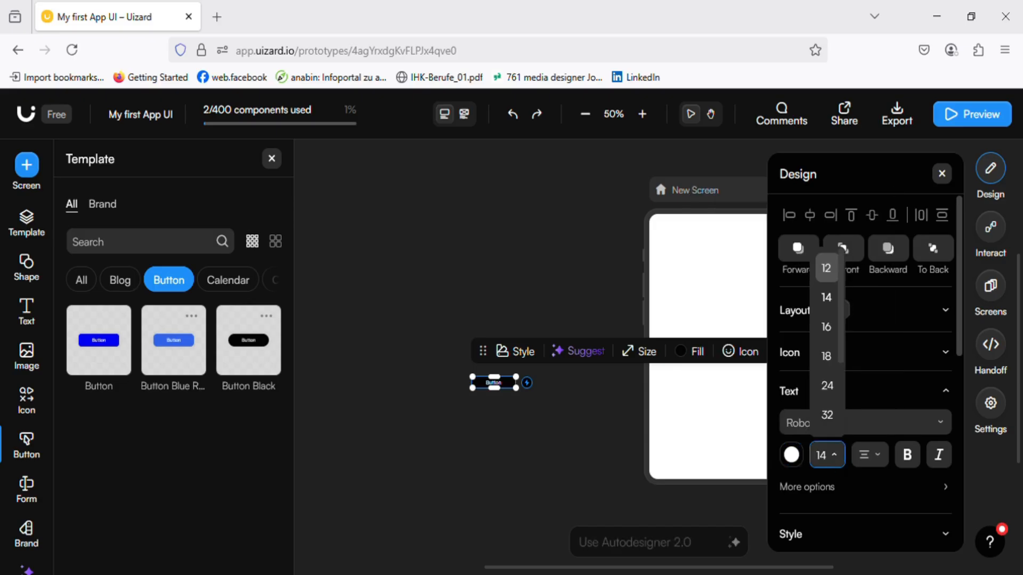
click(842, 460)
click(842, 460)
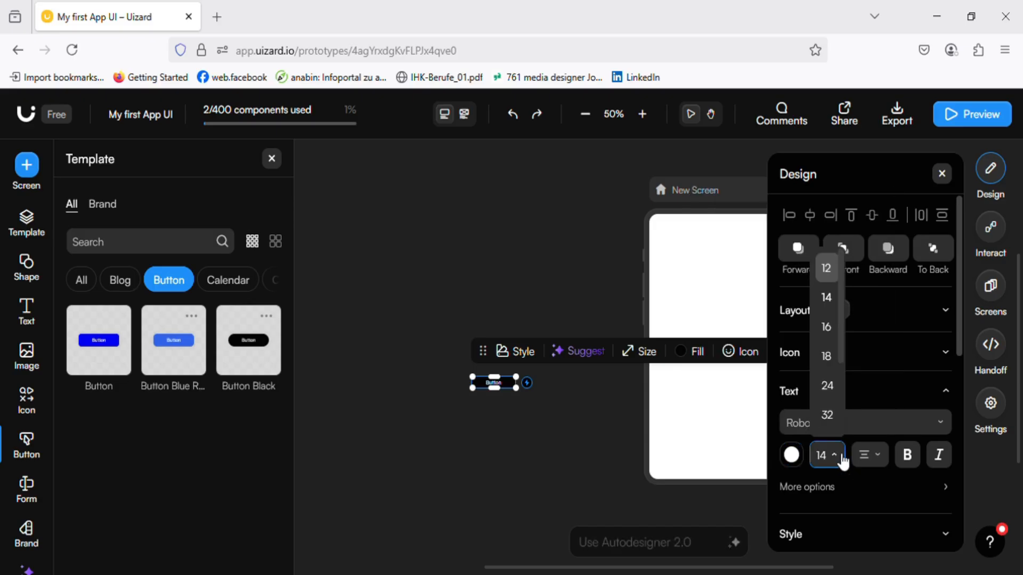
click(879, 459)
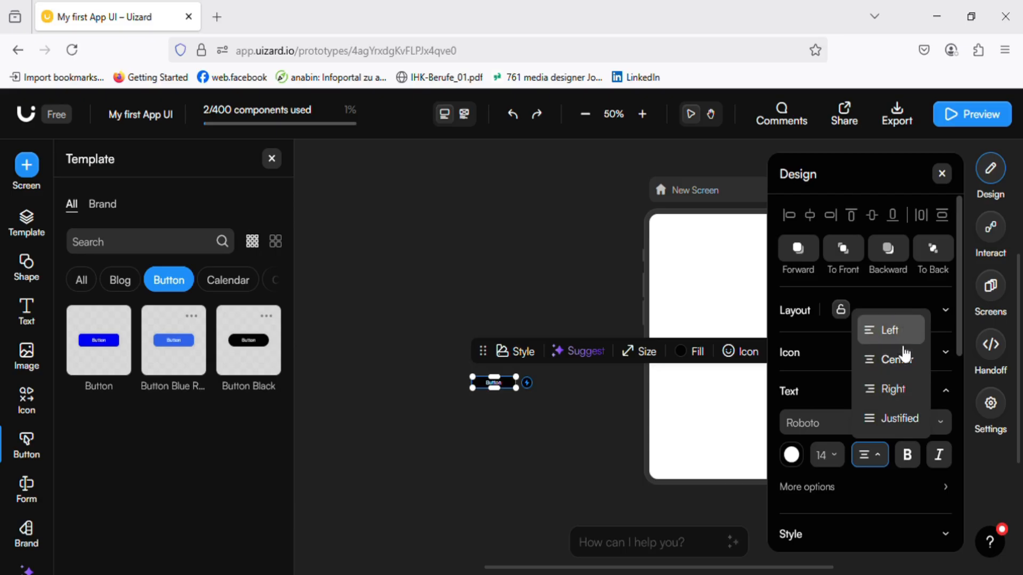
click(904, 419)
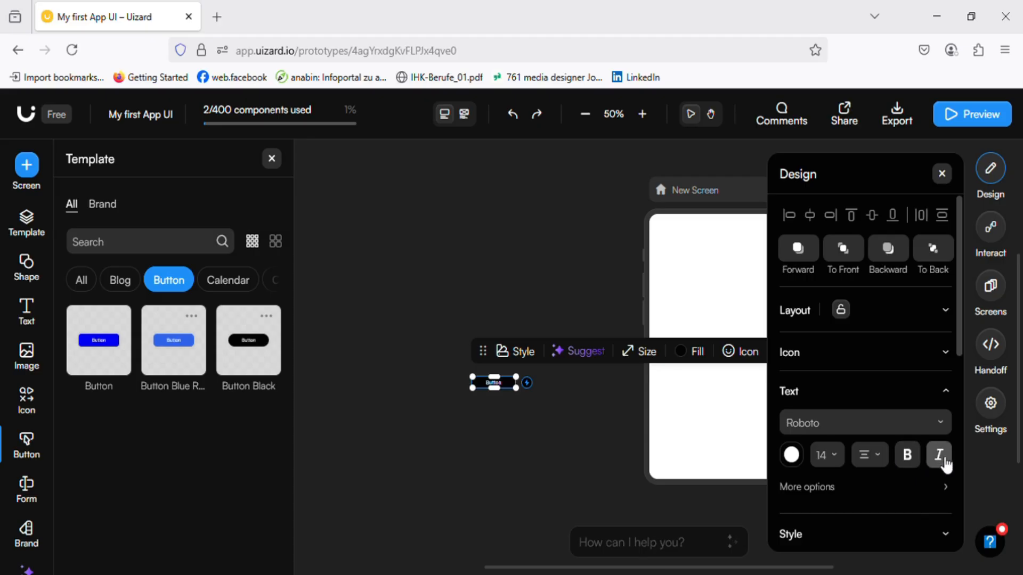
click(949, 394)
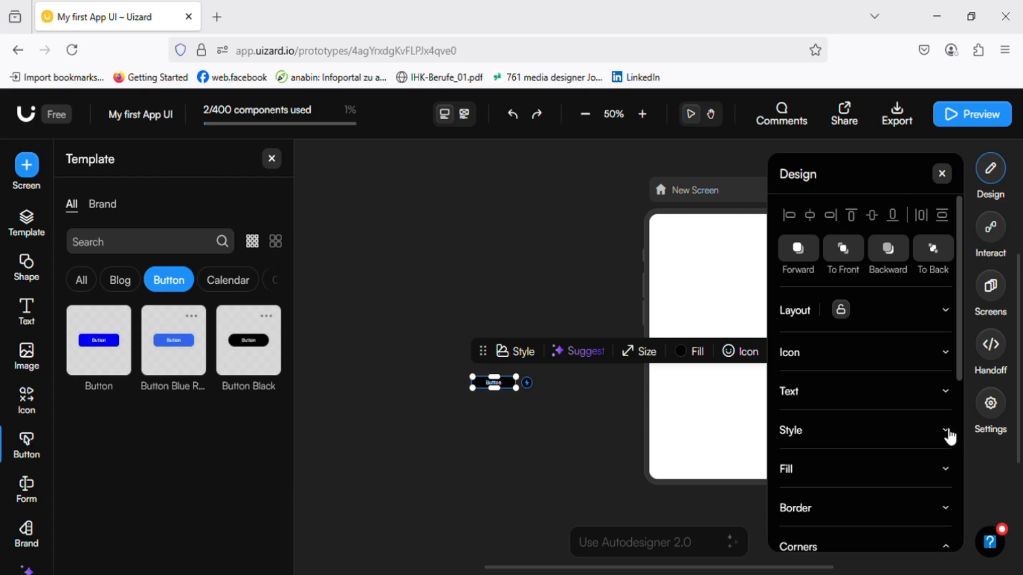
- Examine the button's style opacity, fill and border options
click(948, 432)
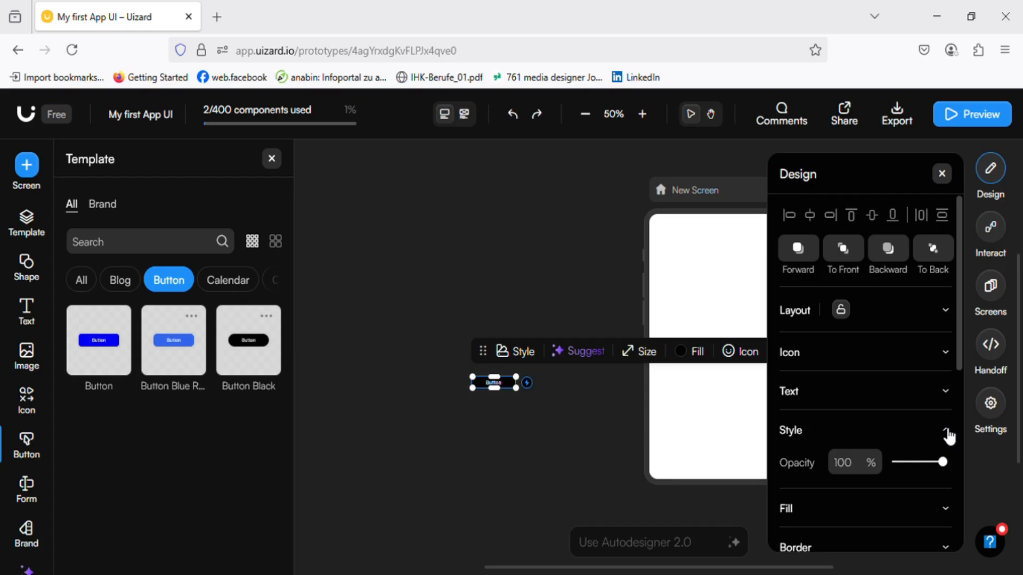
click(948, 432)
click(946, 469)
click(946, 469)
scroll(949, 400, down, 2)
click(948, 402)
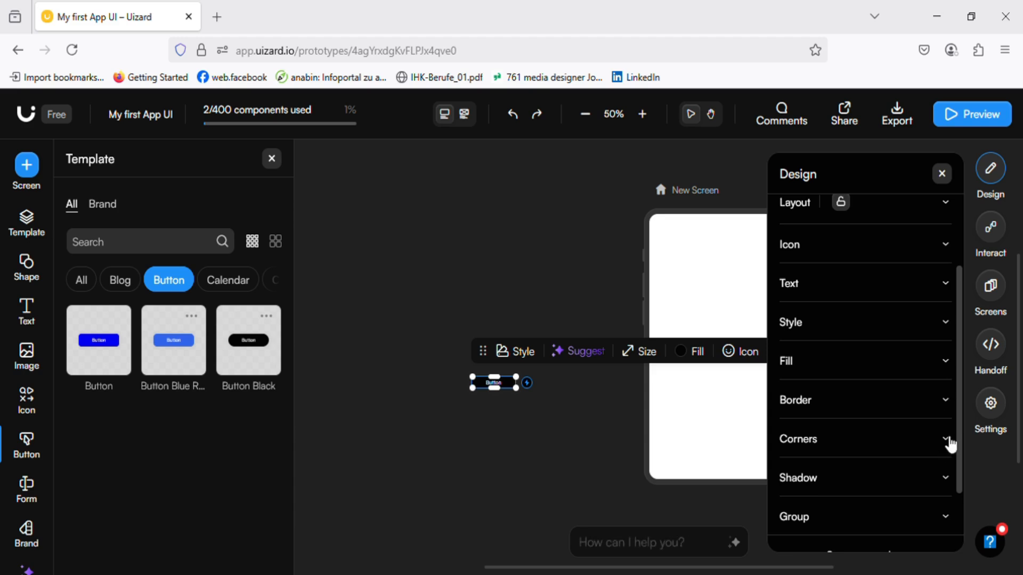
- Examine the button's corner, shadow and grouping options
click(946, 440)
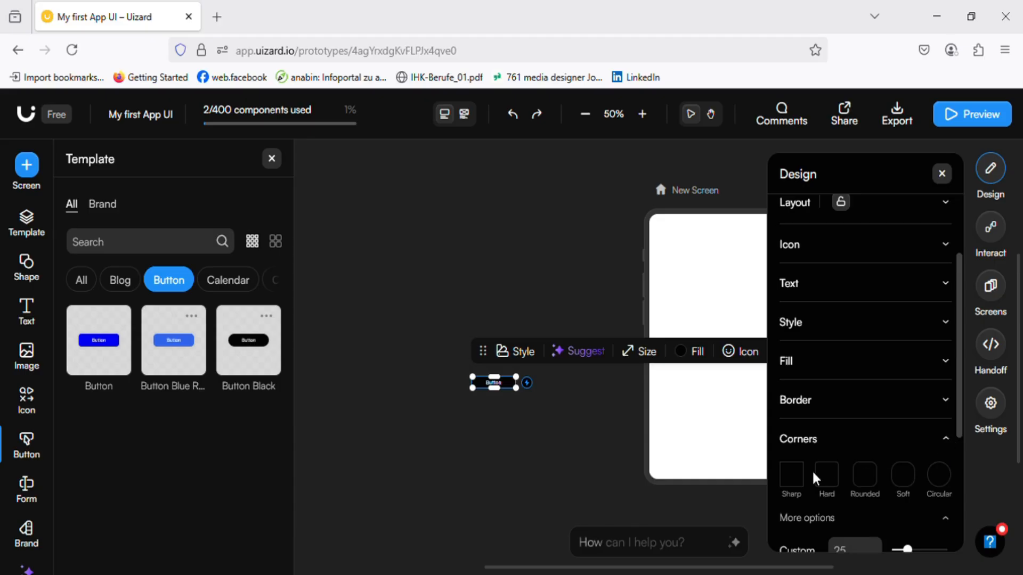
click(798, 482)
click(840, 489)
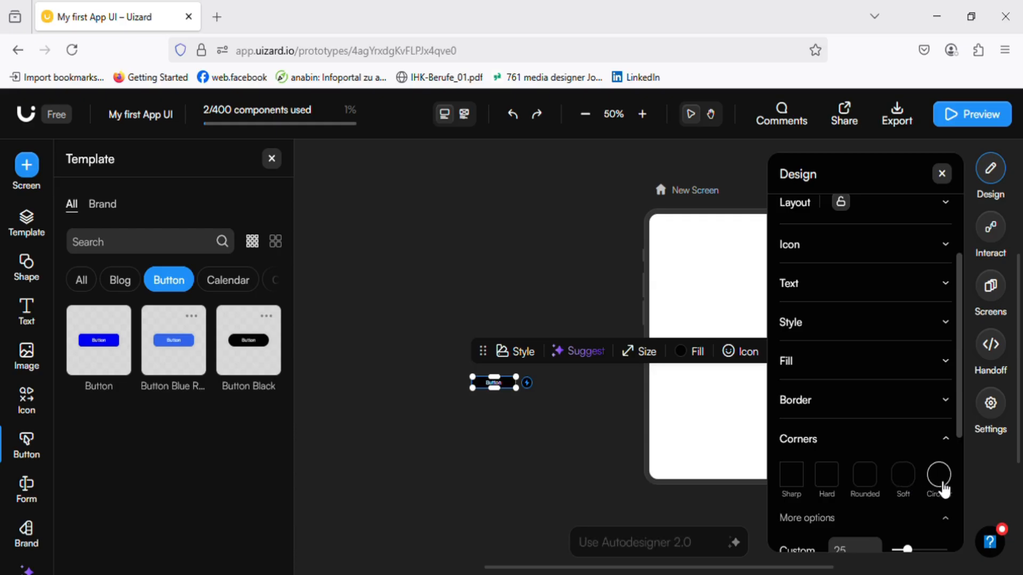
click(952, 446)
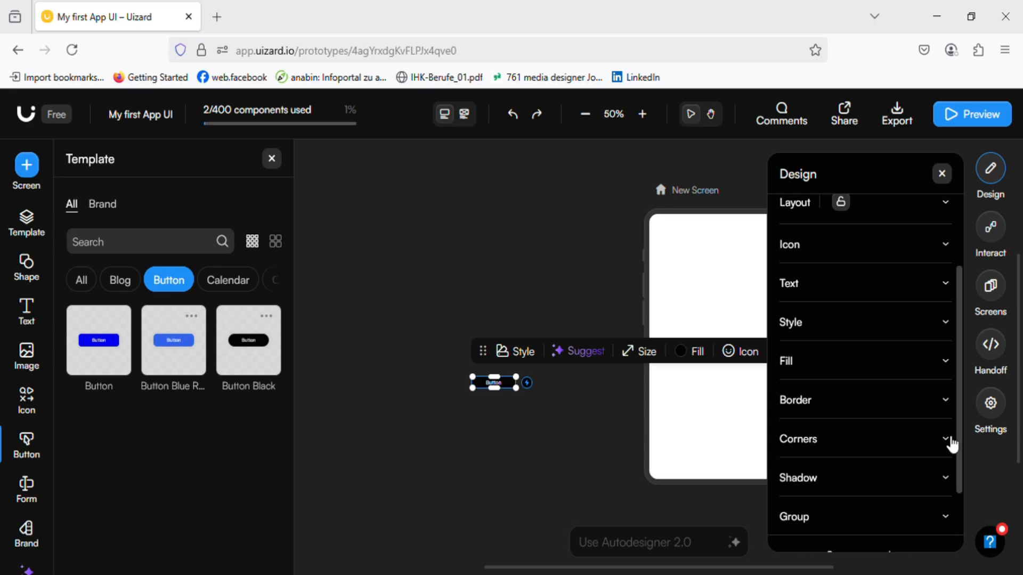
click(951, 481)
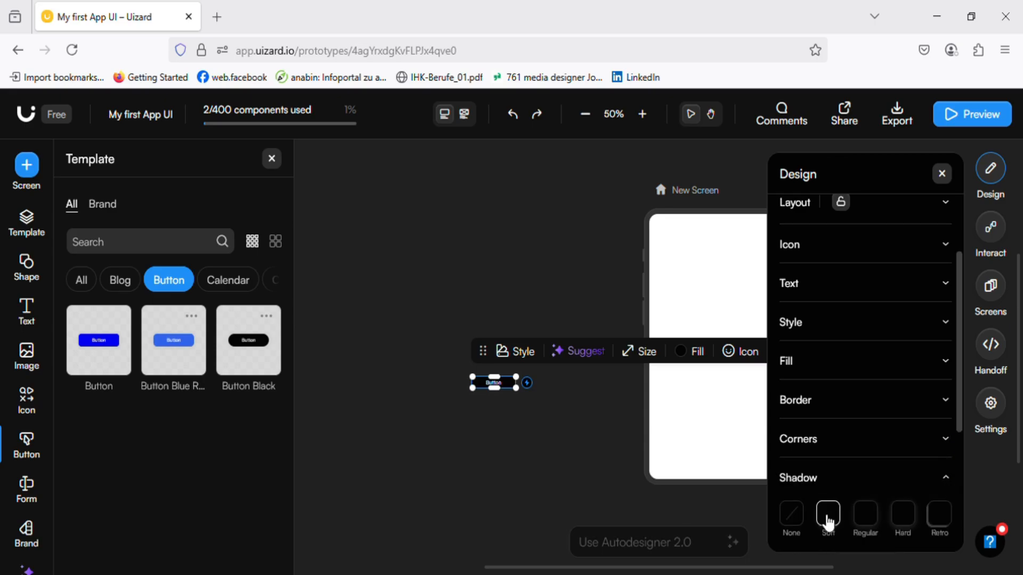
drag(960, 428, 962, 520)
click(948, 253)
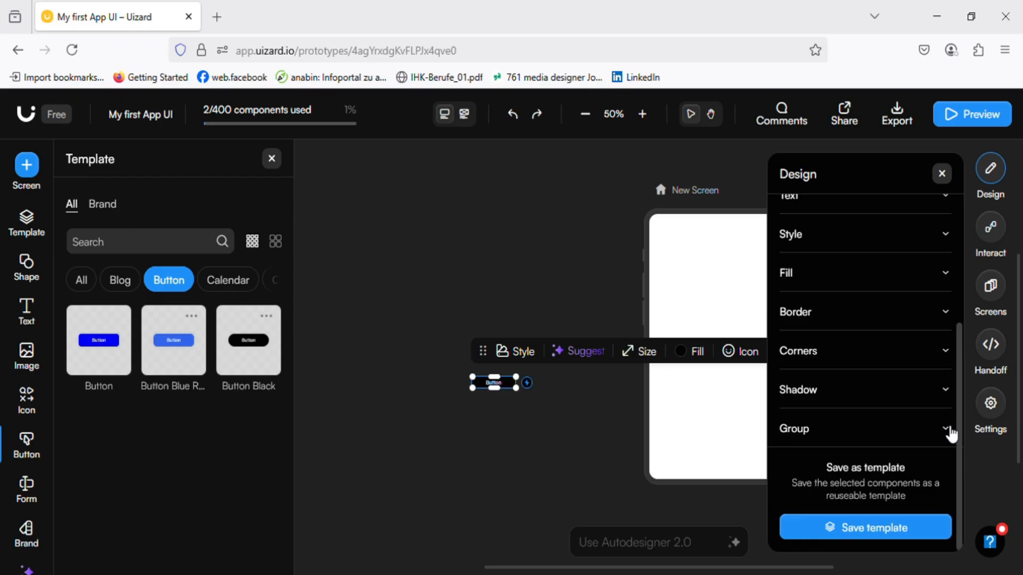
click(950, 432)
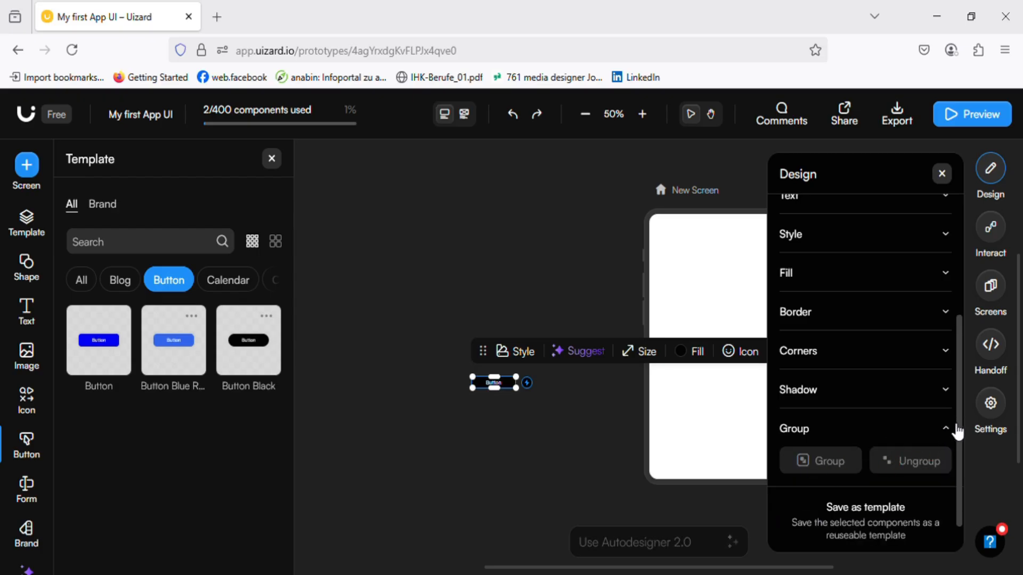
- Move the black button onto the phone screen, centred horizontally in its lower half
click(949, 432)
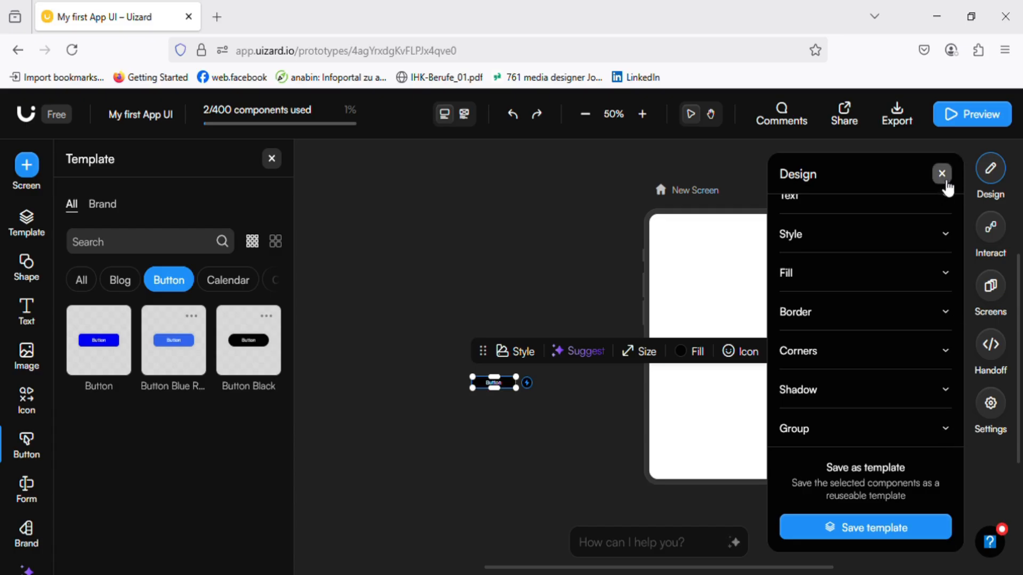
click(941, 175)
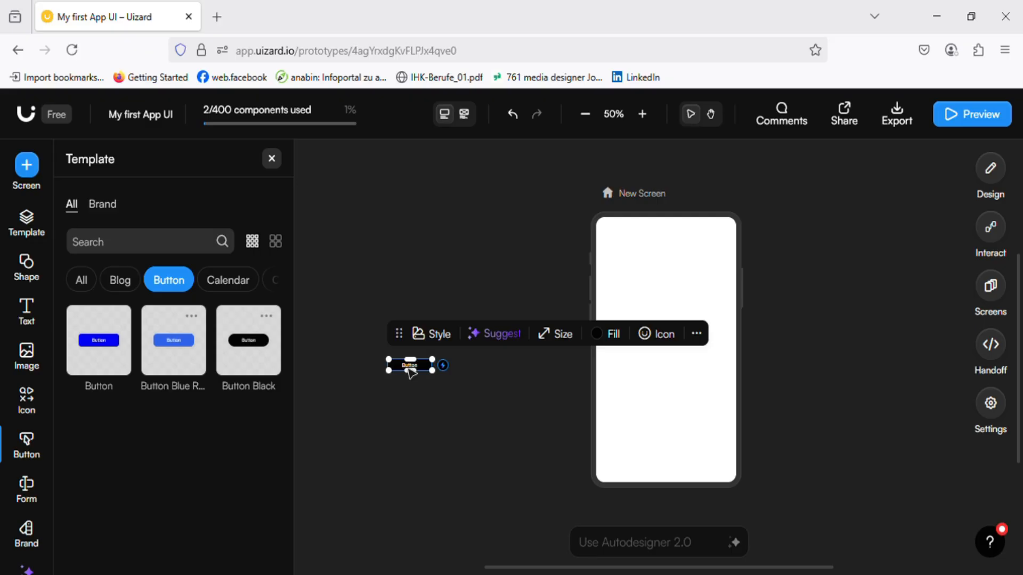
drag(411, 373, 665, 408)
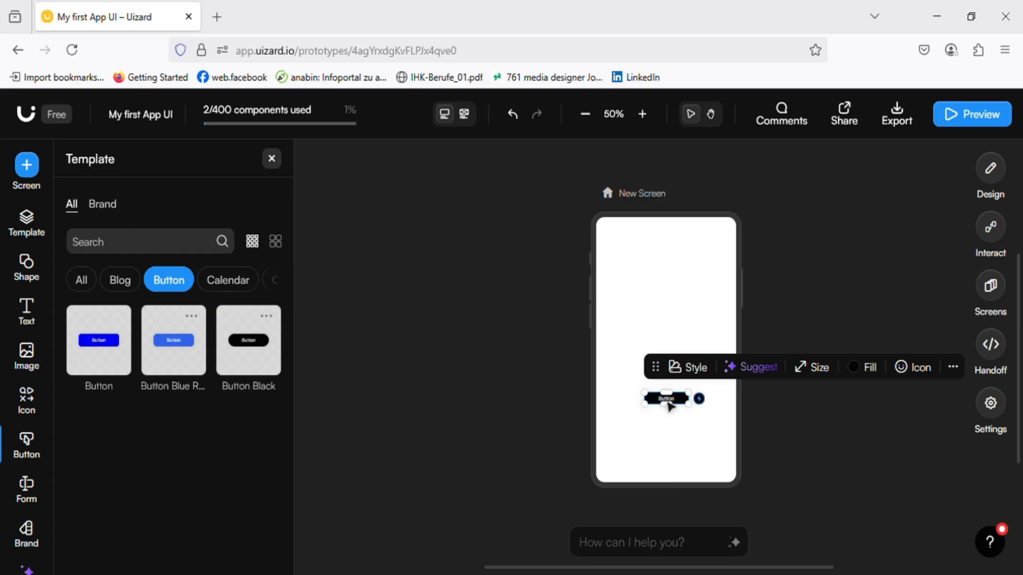
click(511, 166)
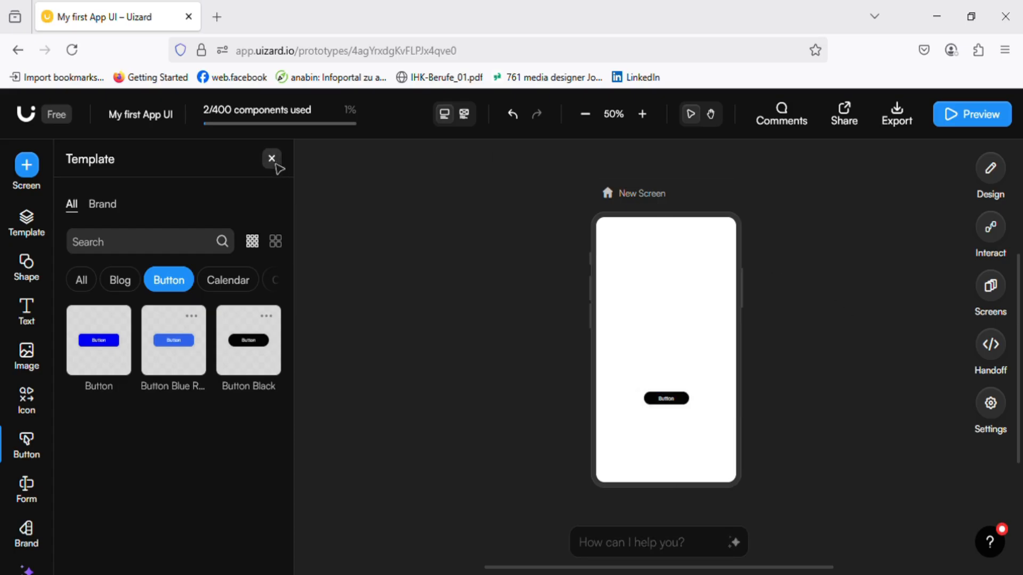
click(272, 159)
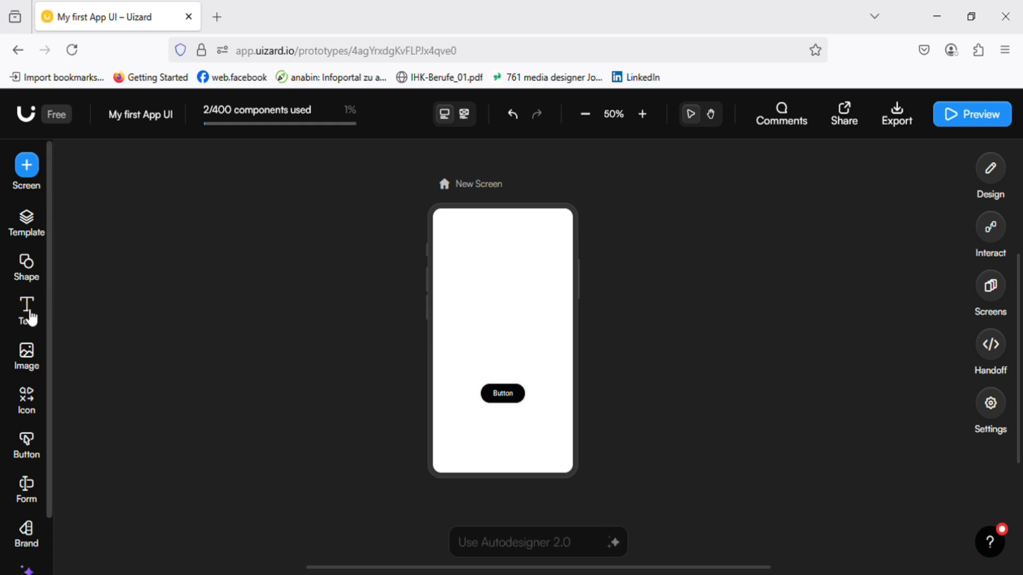
- Add a plain Text component to the phone screen just above the button
click(26, 309)
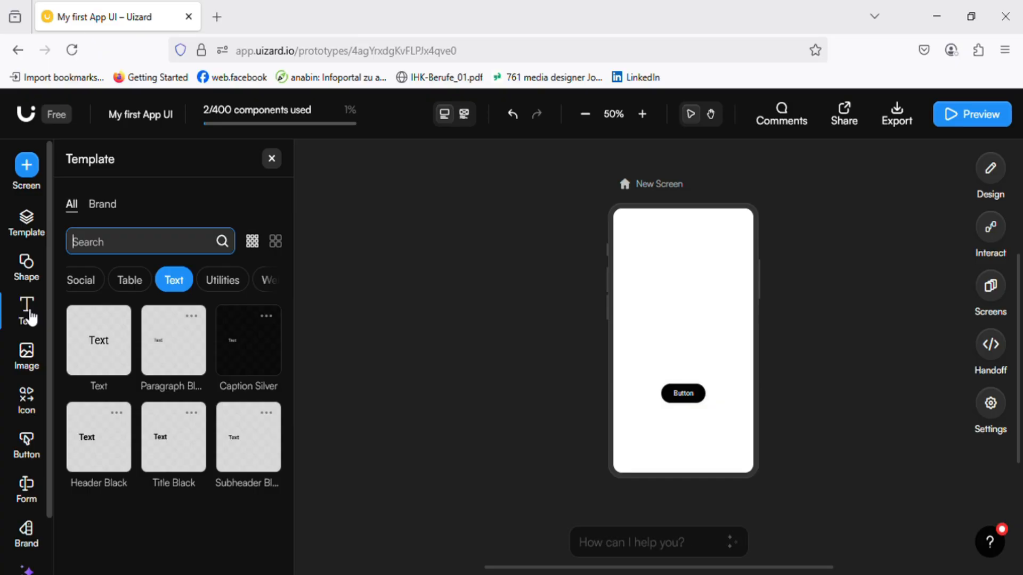
mouse_move(100, 346)
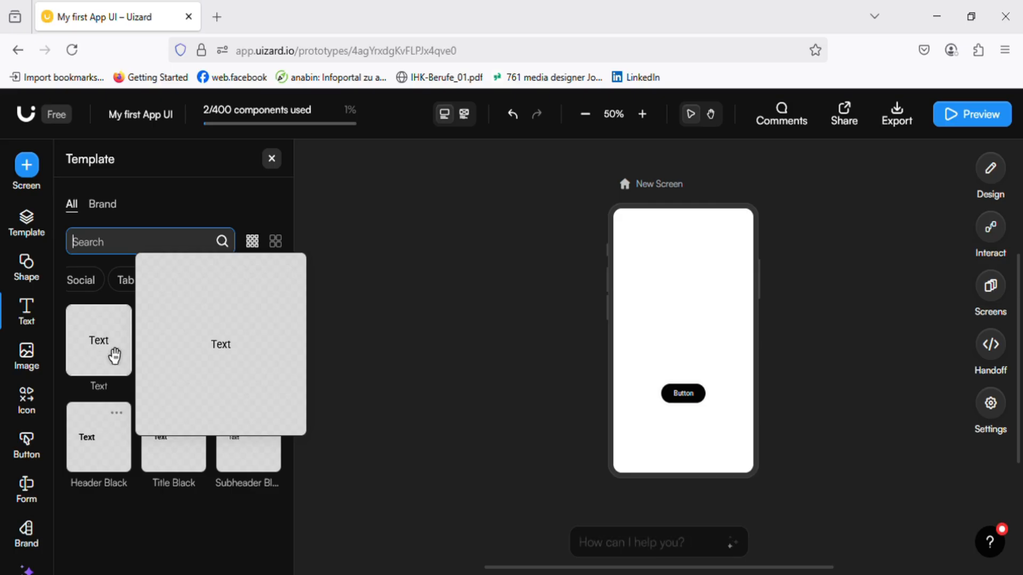
click(115, 366)
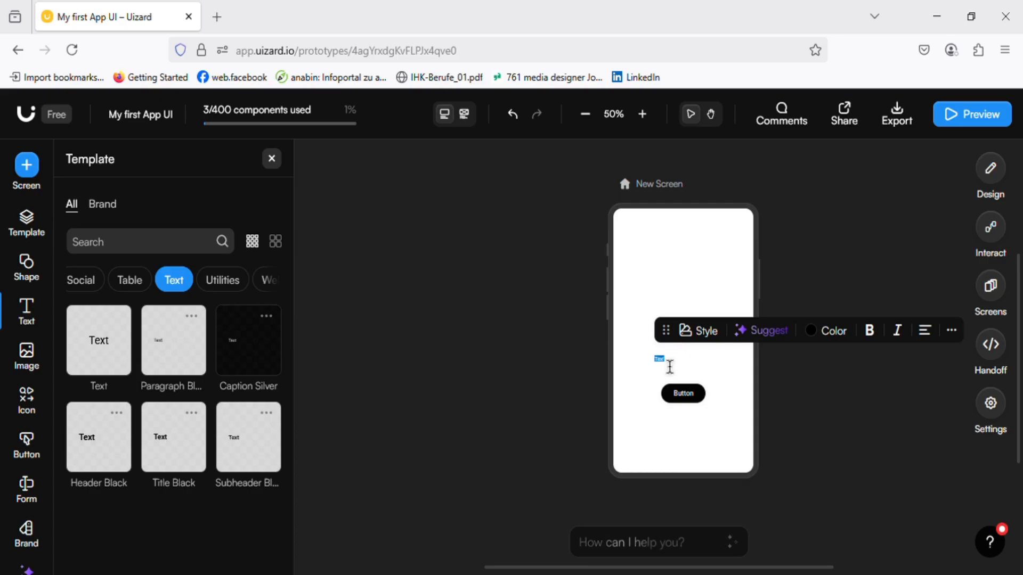
- Replace the placeholder wording of the new text component with "Welcome to my App"
click(669, 366)
key(BackSpace)
key(BackSpace)
key(BackSpace)
key(BackSpace)
text(w)
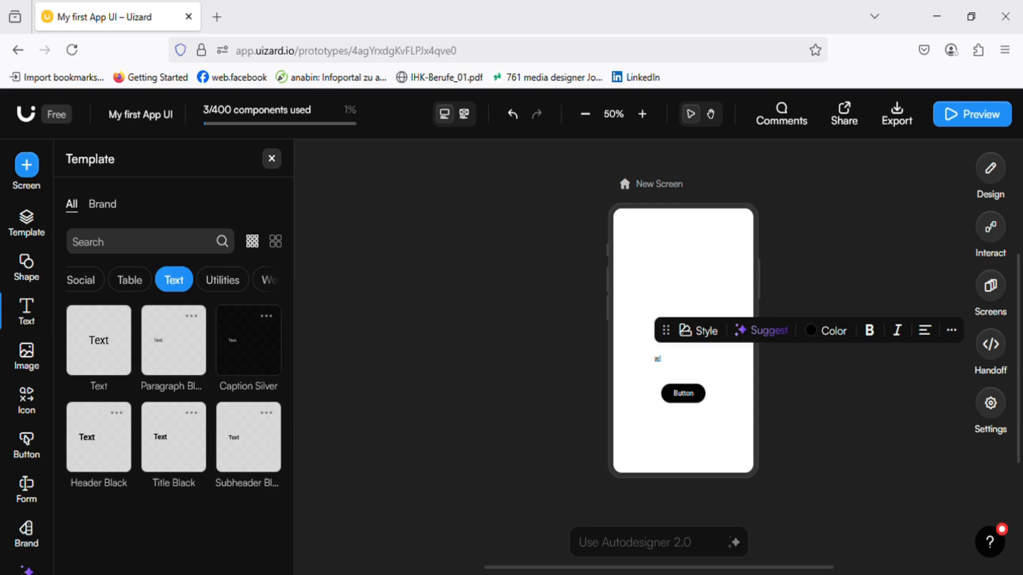
text(elcome to m)
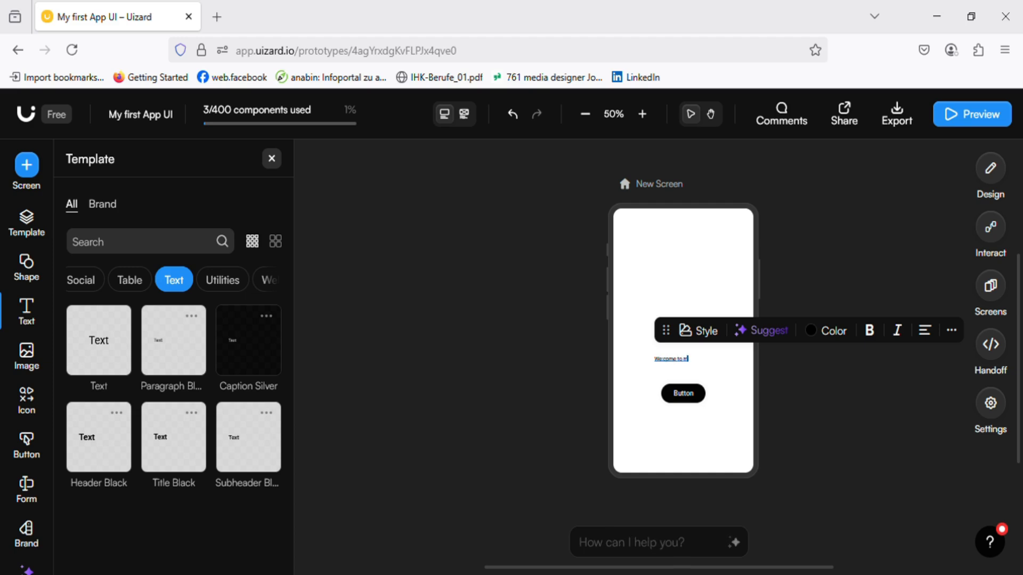
text(y App)
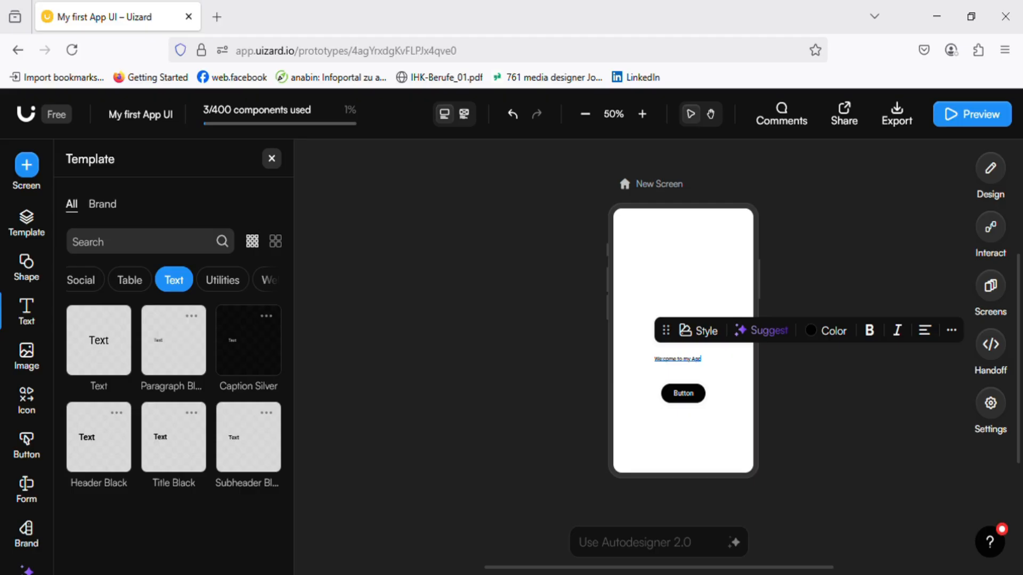
- Apply the Header style, size 24, to the "Welcome to my App" text
click(702, 331)
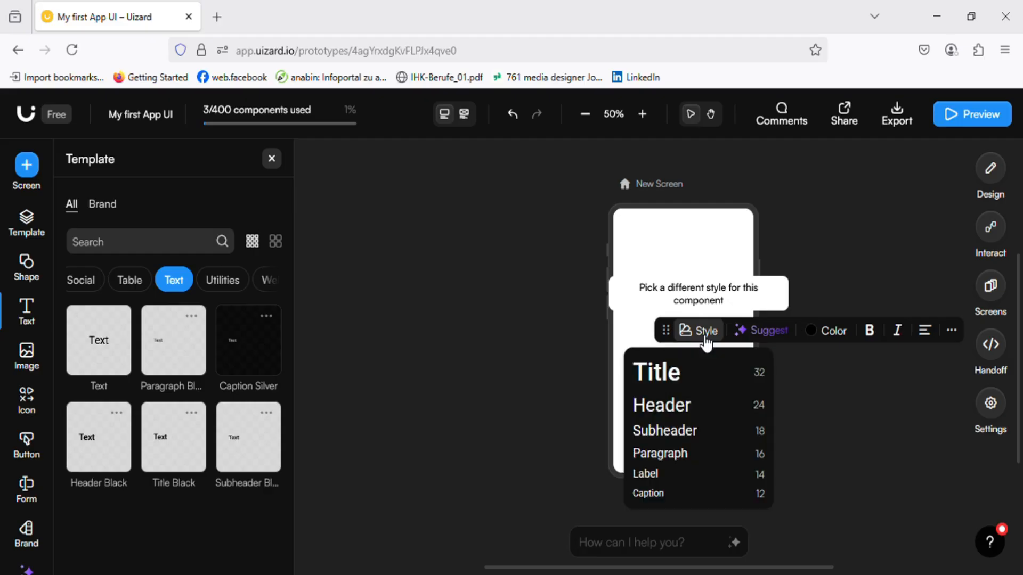
click(704, 415)
click(676, 367)
key(BackSpace)
text(lcome to my App)
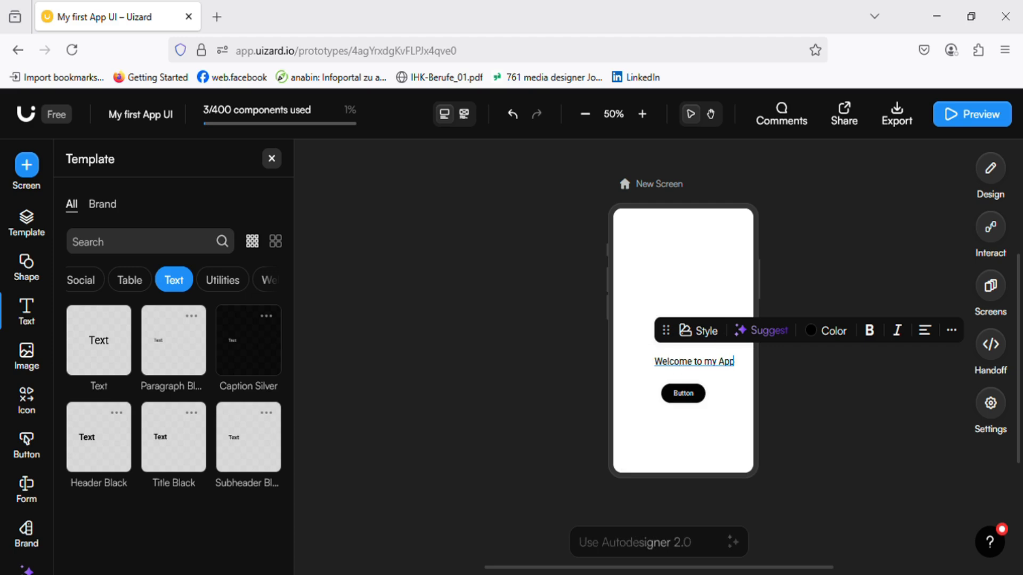
- Move the welcome text up to the phone screen's upper part and the button further down, both centred horizontally
key(Escape)
drag(689, 352, 692, 298)
drag(694, 398, 695, 426)
drag(696, 297, 697, 295)
click(790, 333)
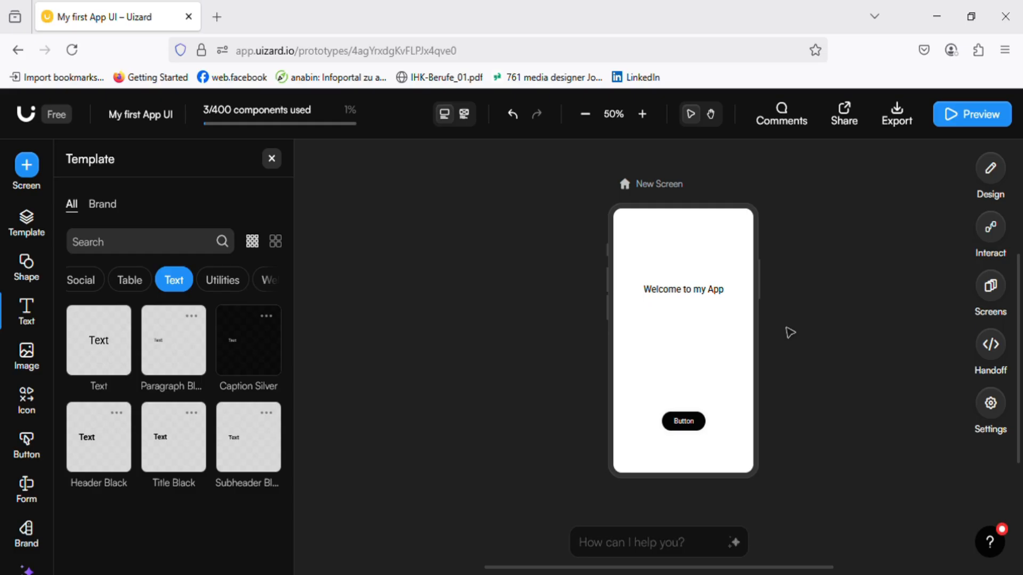
click(275, 162)
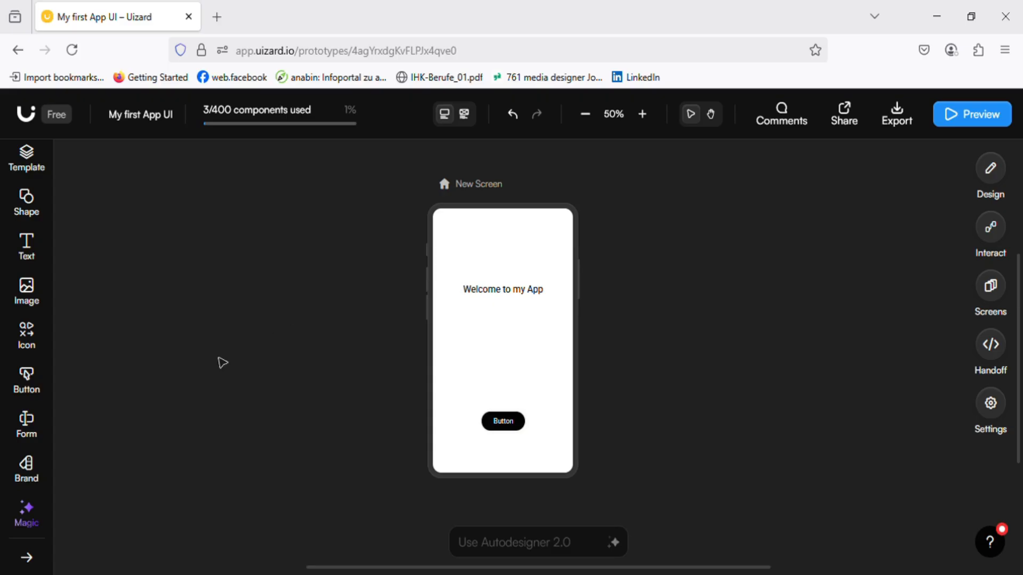
- Add an Input Field form component to the phone screen, centred between the welcome text and the button
click(35, 430)
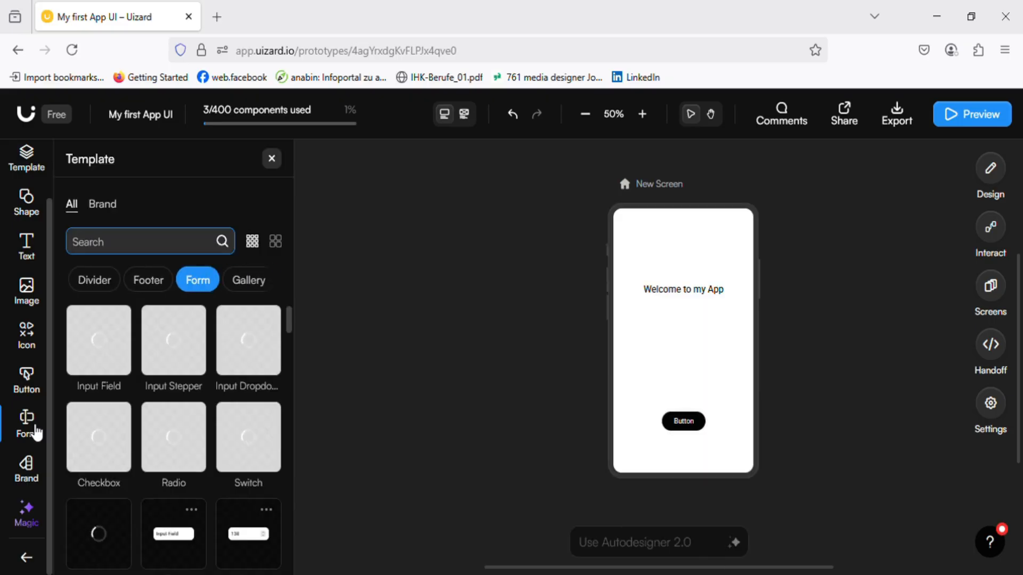
mouse_move(189, 381)
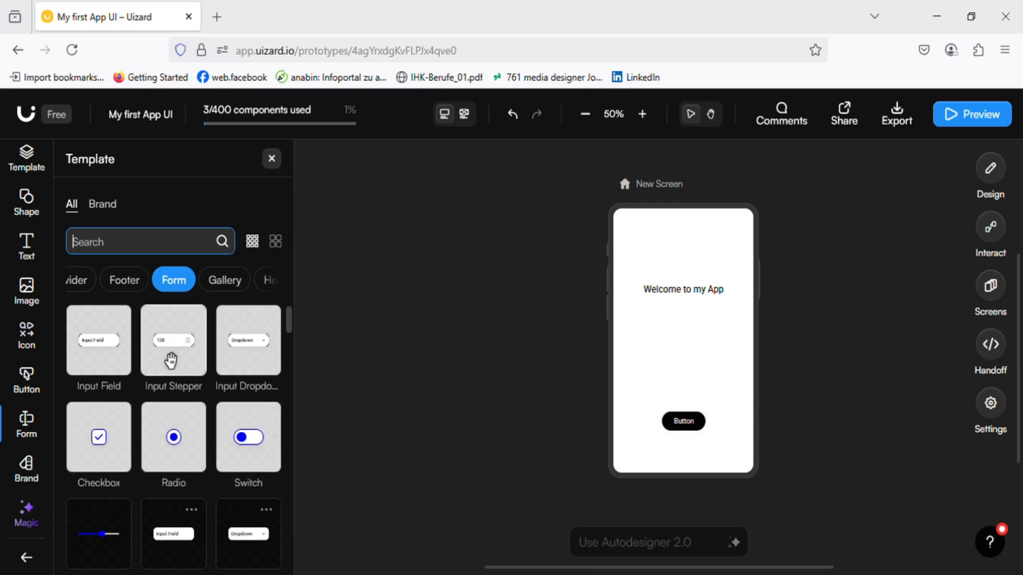
mouse_move(106, 381)
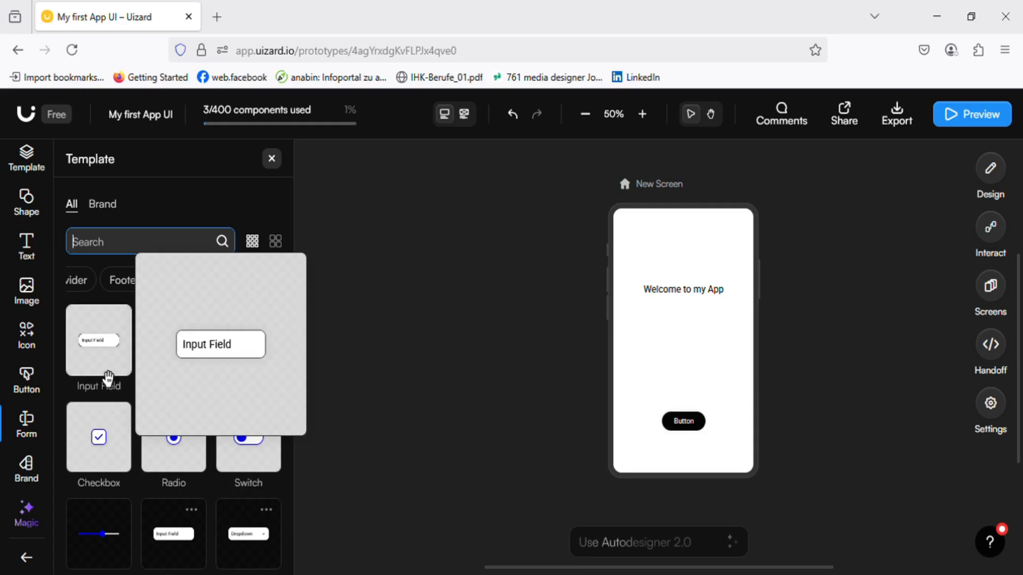
drag(107, 372, 690, 350)
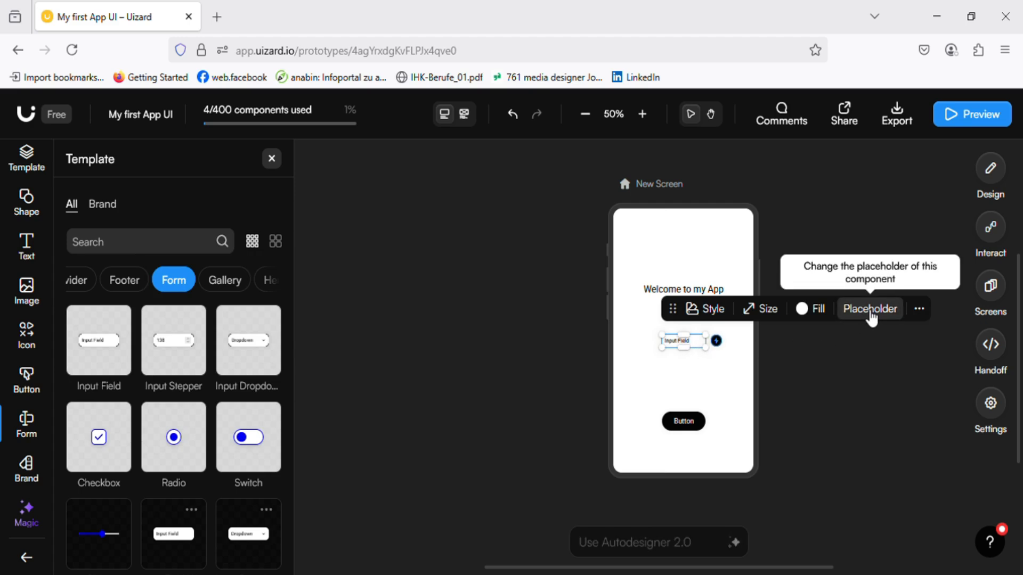
- Set the input field's placeholder value to "Enter your email"
click(872, 315)
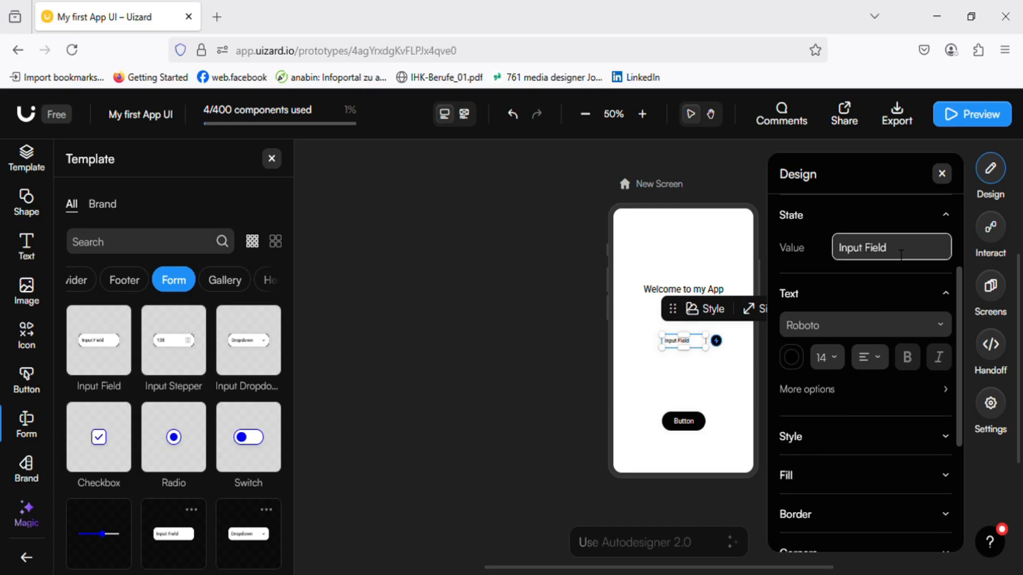
click(900, 253)
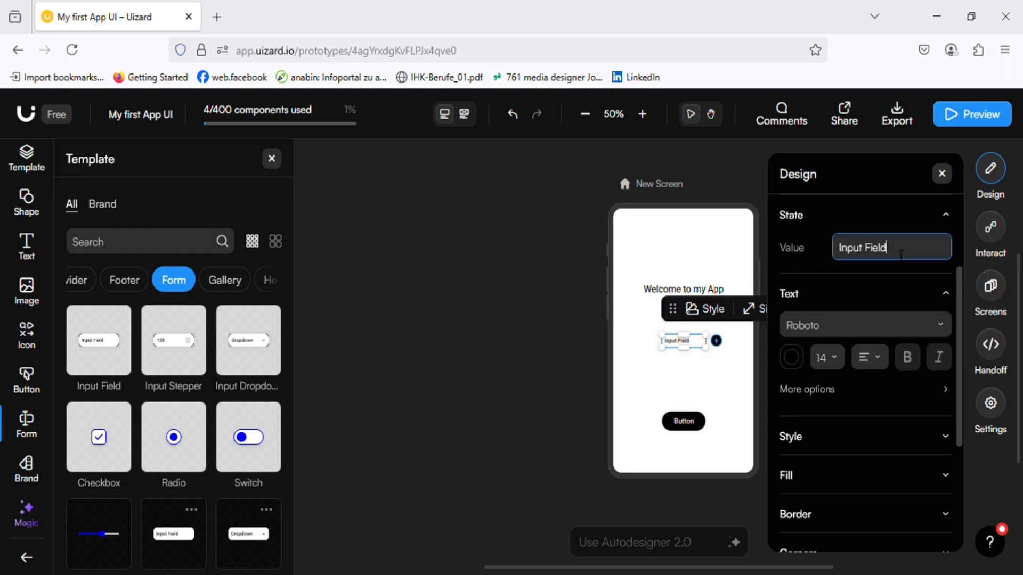
key(BackSpace)
key(BackSpace)
key(BackSpace)
key(BackSpace)
key(BackSpace)
key(BackSpace)
key(BackSpace)
key(BackSpace)
key(BackSpace)
key(BackSpace)
key(BackSpace)
text(Enter your email)
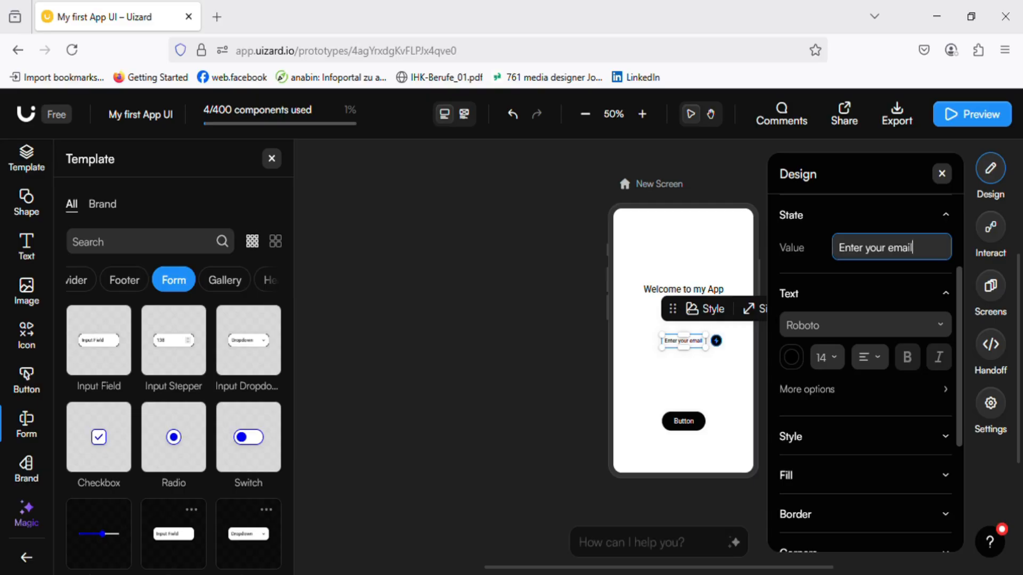
click(677, 366)
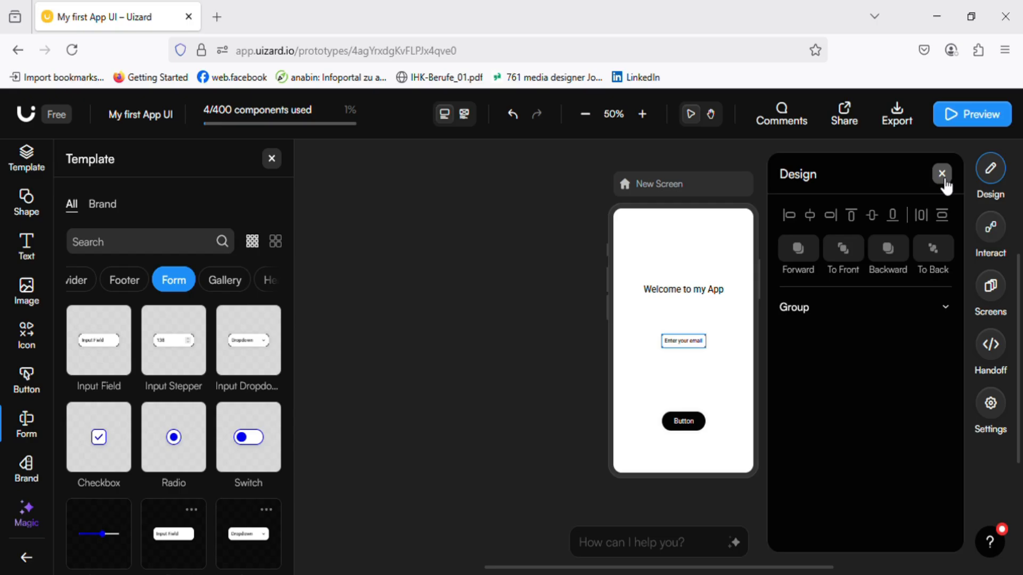
click(943, 176)
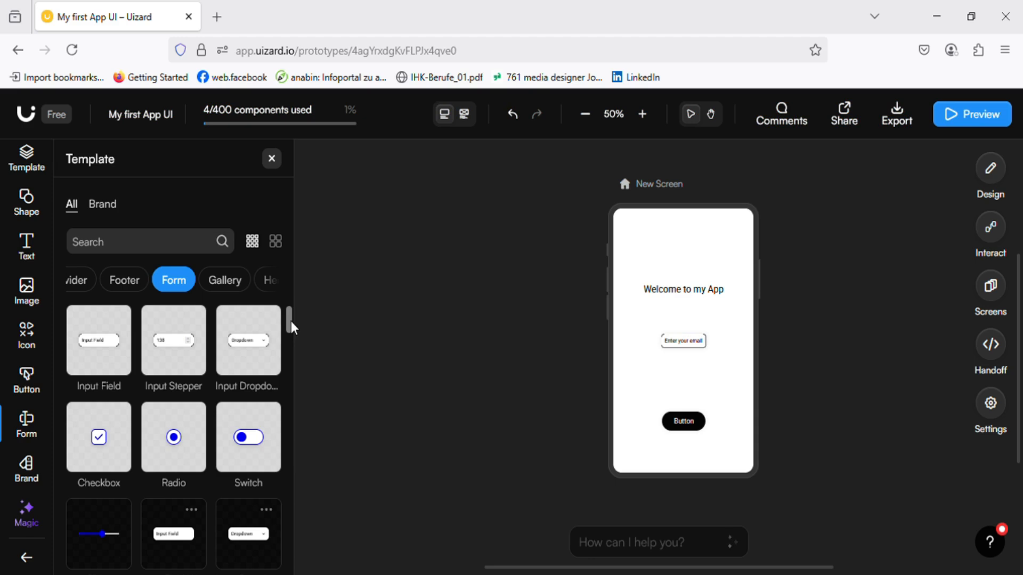
- Examine the available form components, such as dropdown, checkbox, radio, switch, slider and stepper
scroll(291, 321, down, 1)
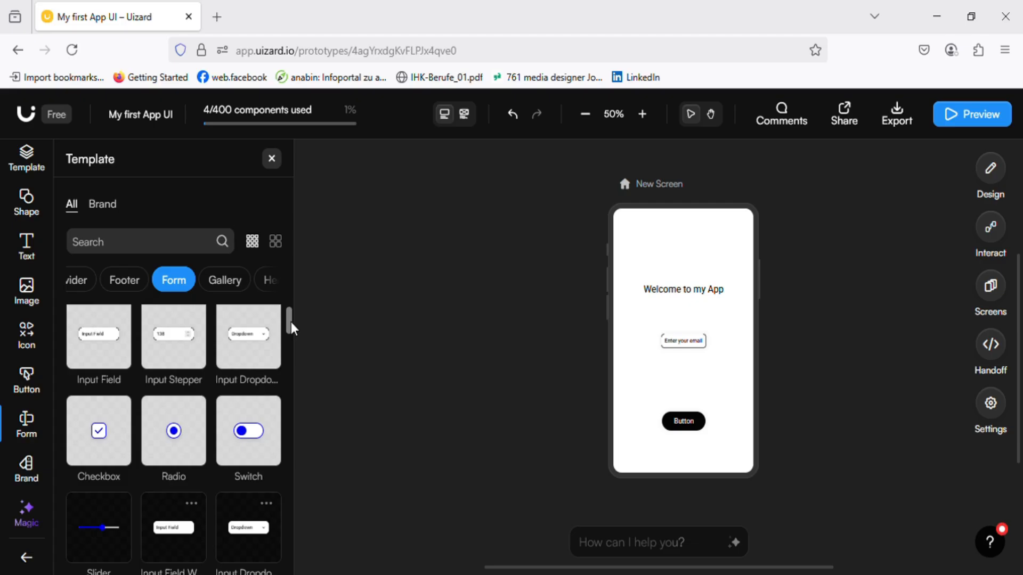
mouse_move(251, 363)
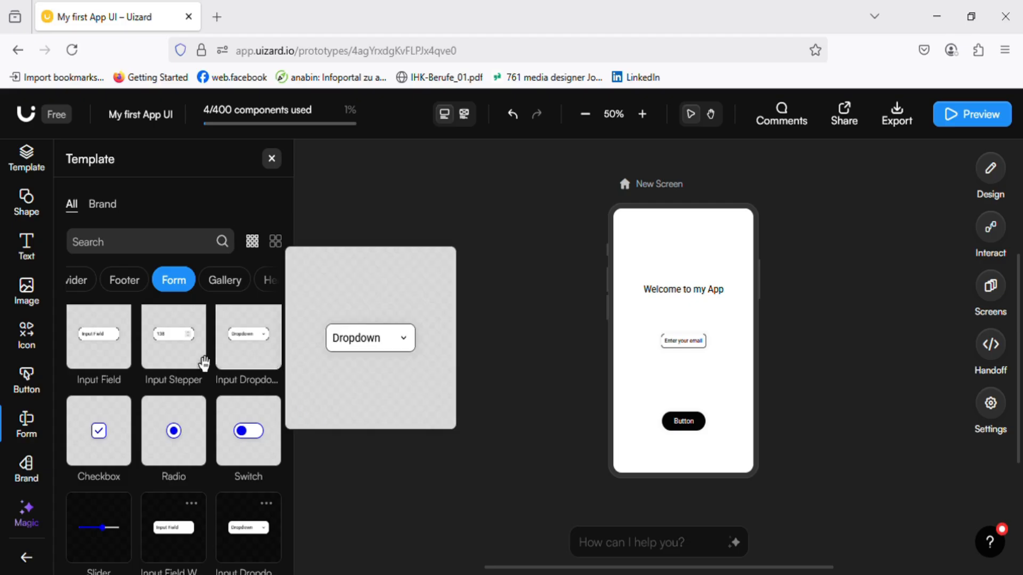
mouse_move(118, 452)
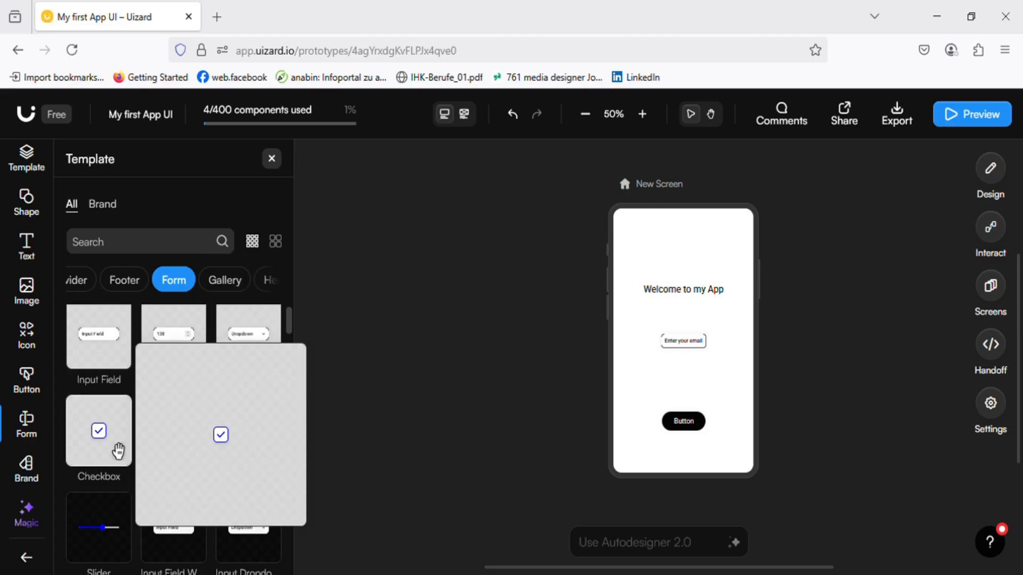
mouse_move(181, 452)
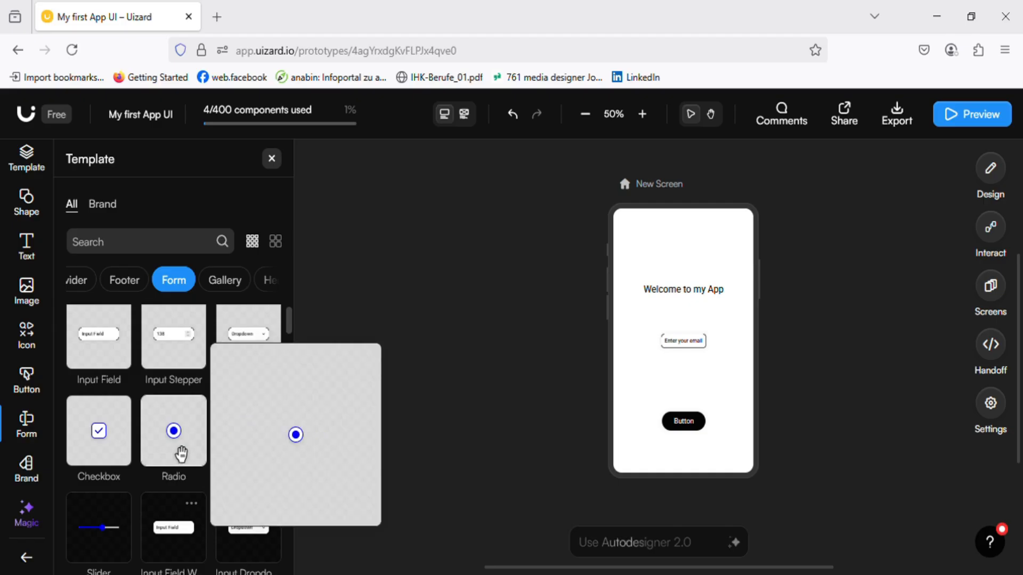
mouse_move(258, 456)
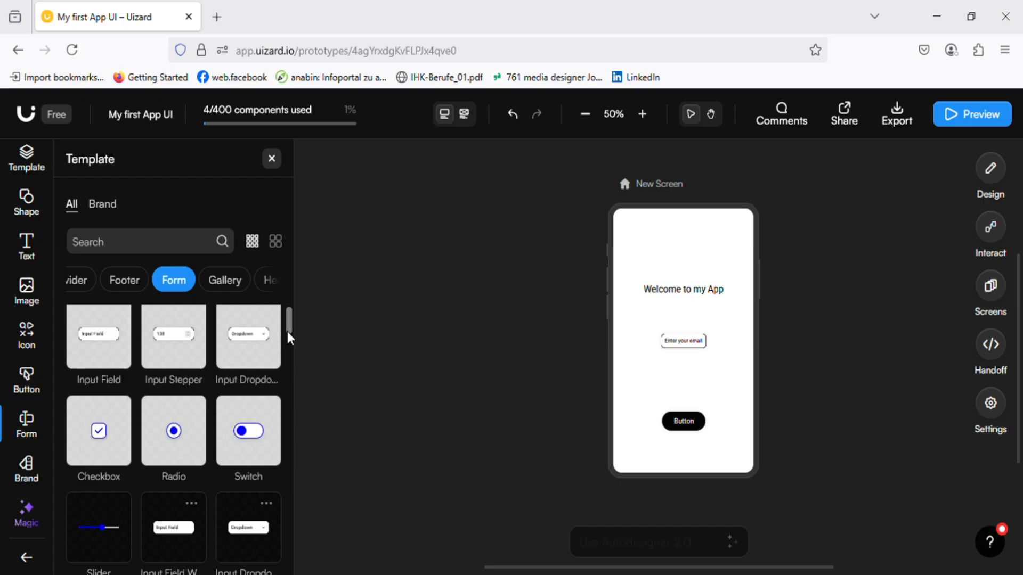
scroll(287, 341, down, 1)
scroll(288, 351, down, 5)
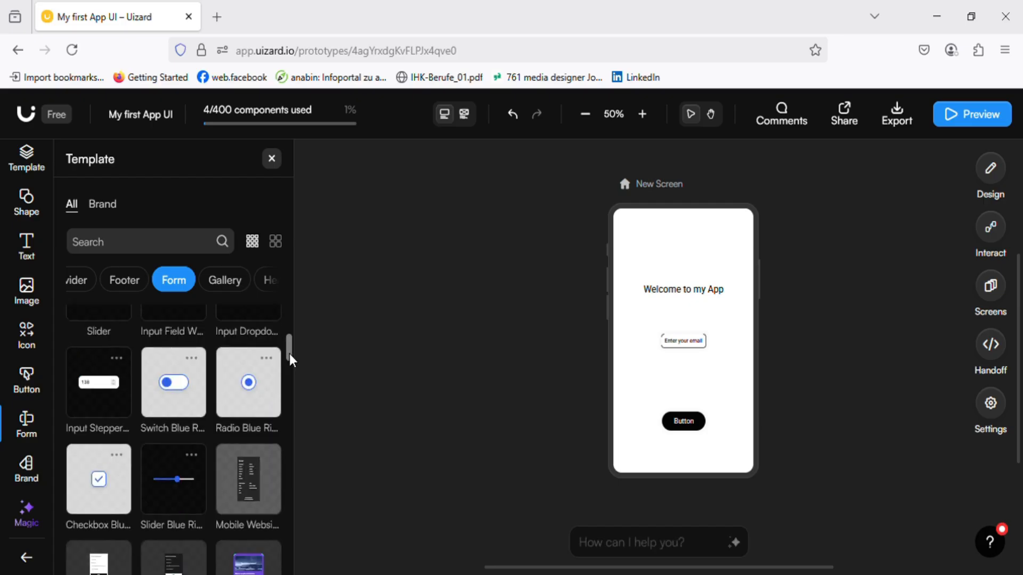
scroll(289, 352, up, 2)
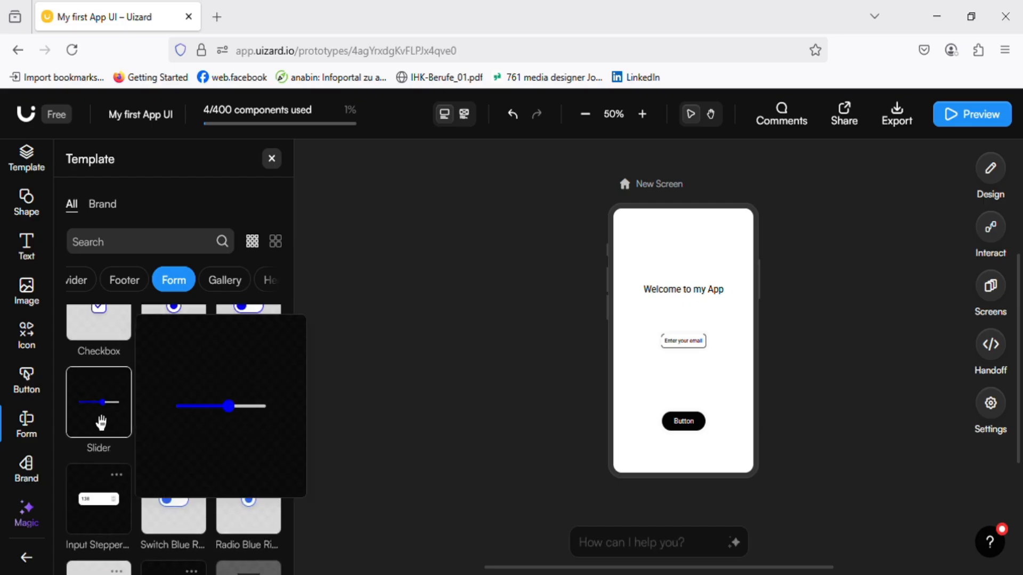
mouse_move(262, 406)
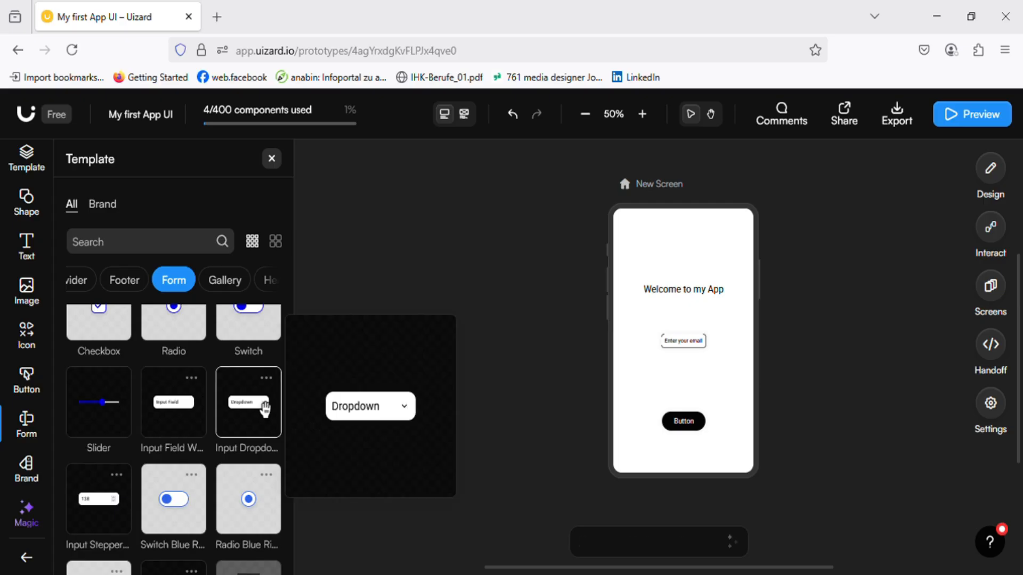
mouse_move(186, 422)
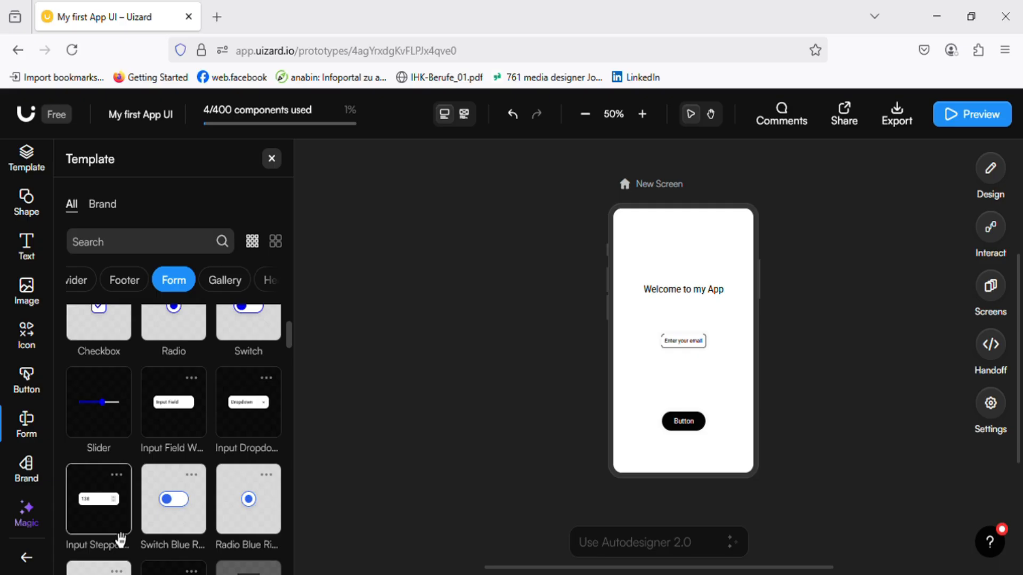
mouse_move(118, 541)
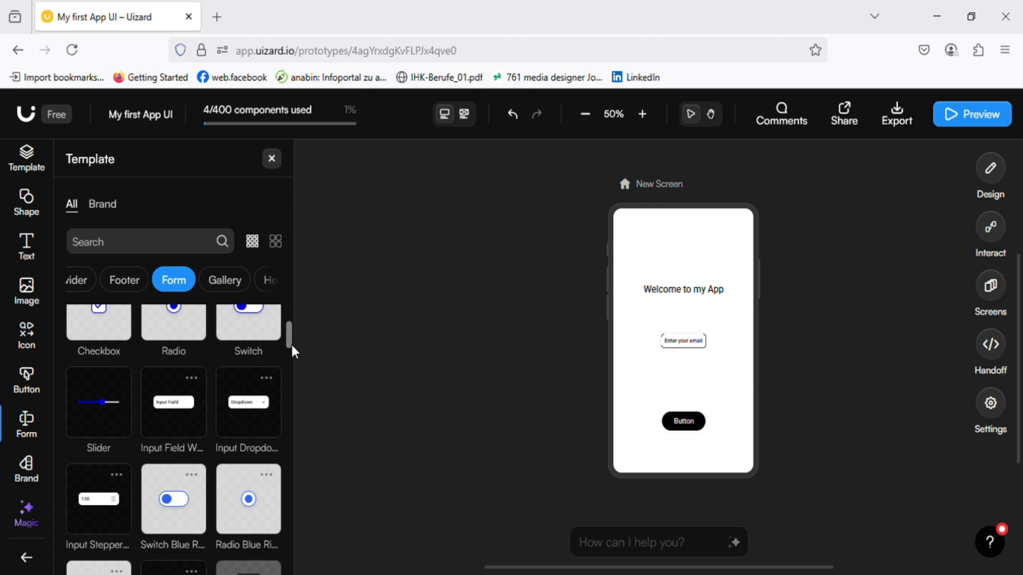
click(279, 167)
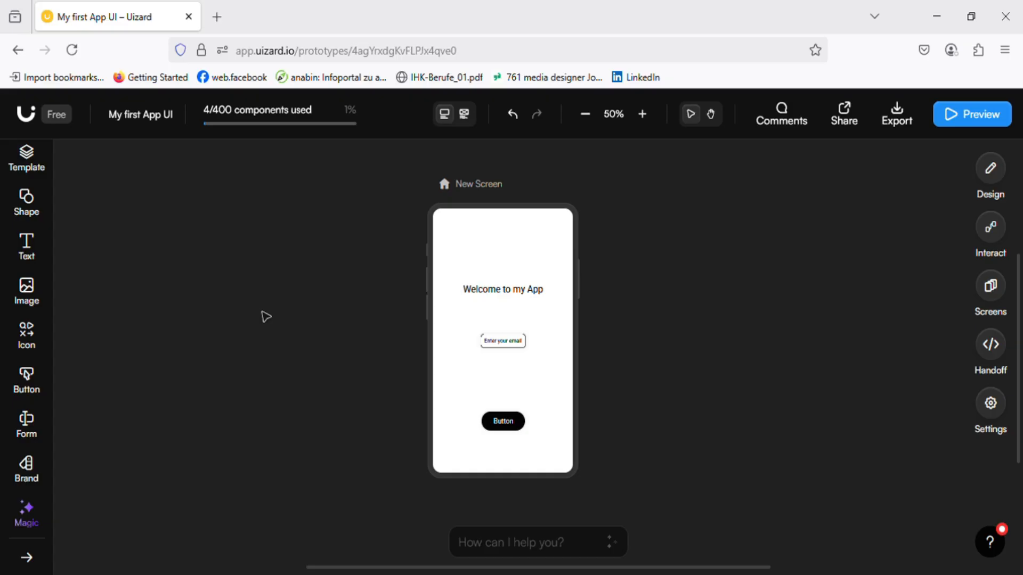
- Examine the image sources, including the Unsplash categories and the option to upload own images
drag(261, 309, 46, 330)
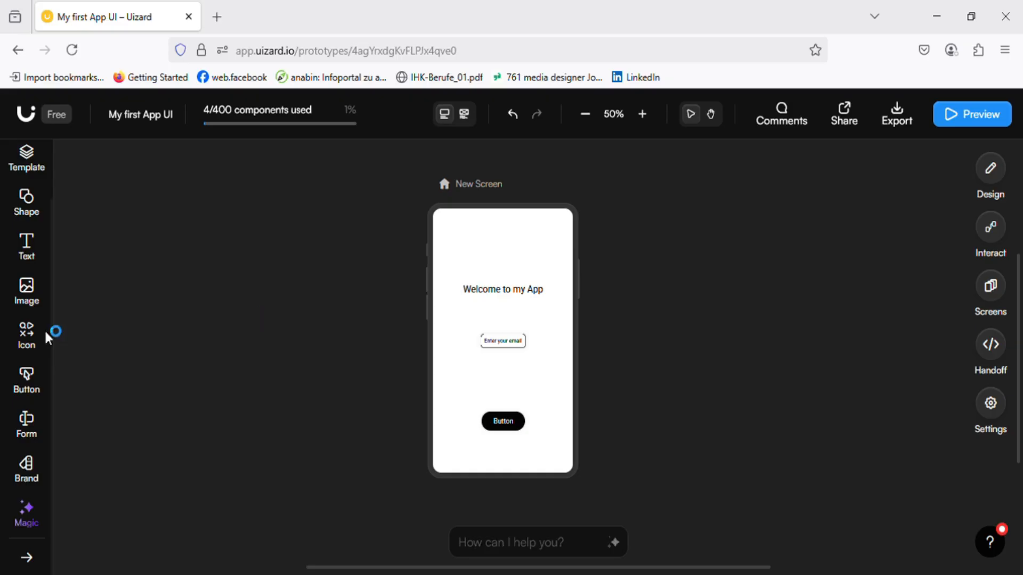
click(28, 291)
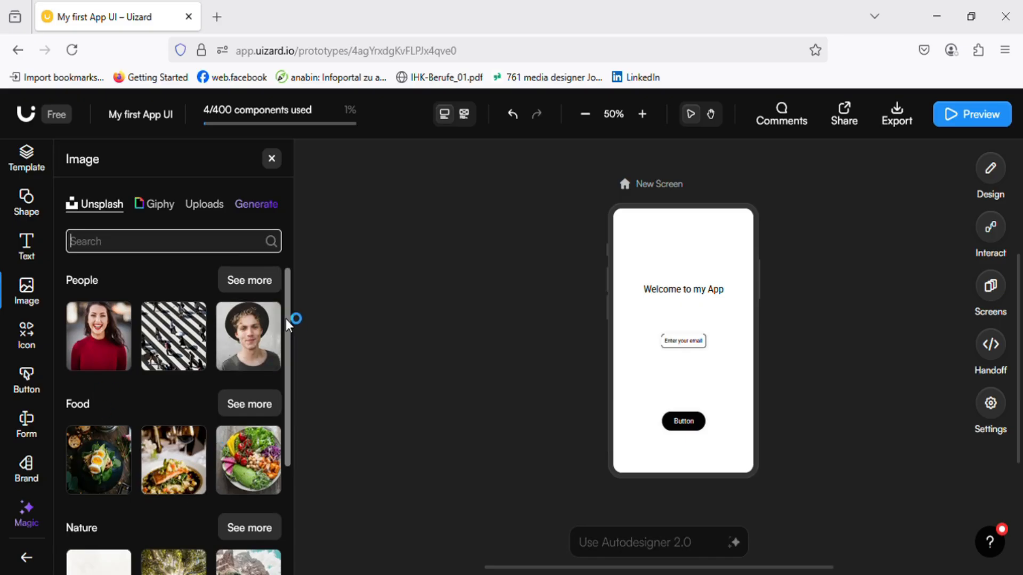
scroll(286, 329, down, 1)
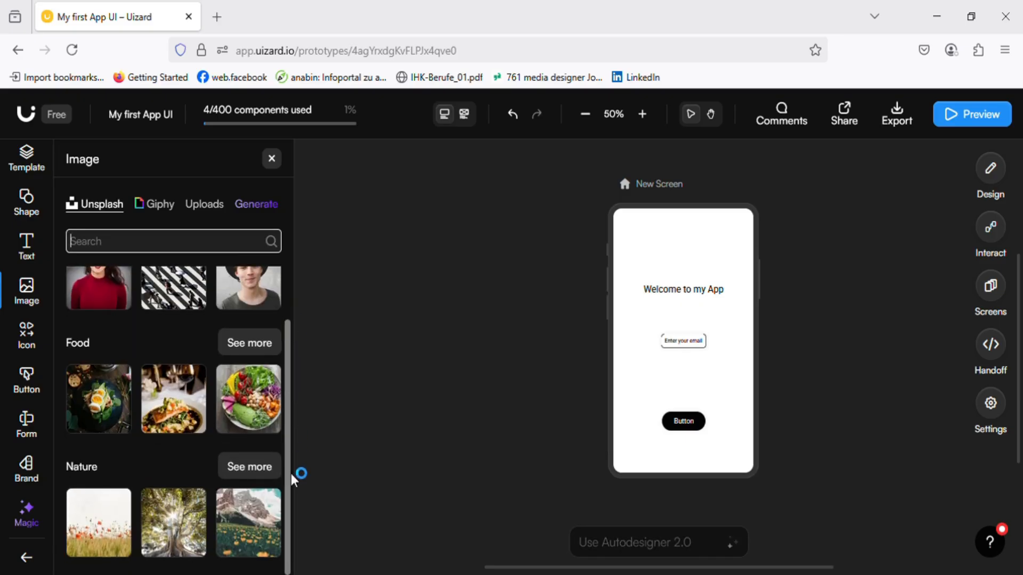
scroll(291, 474, up, 1)
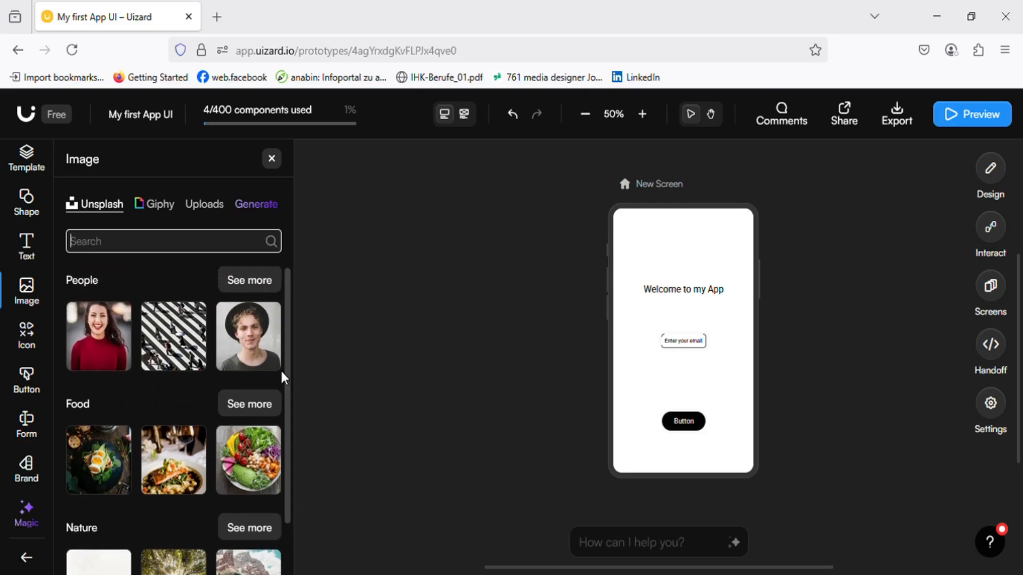
click(218, 216)
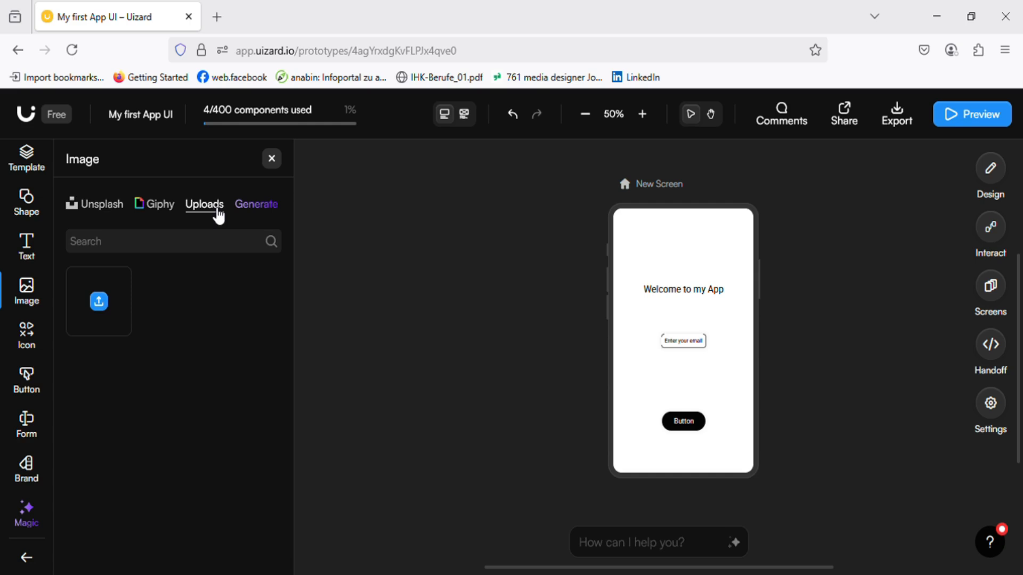
click(114, 309)
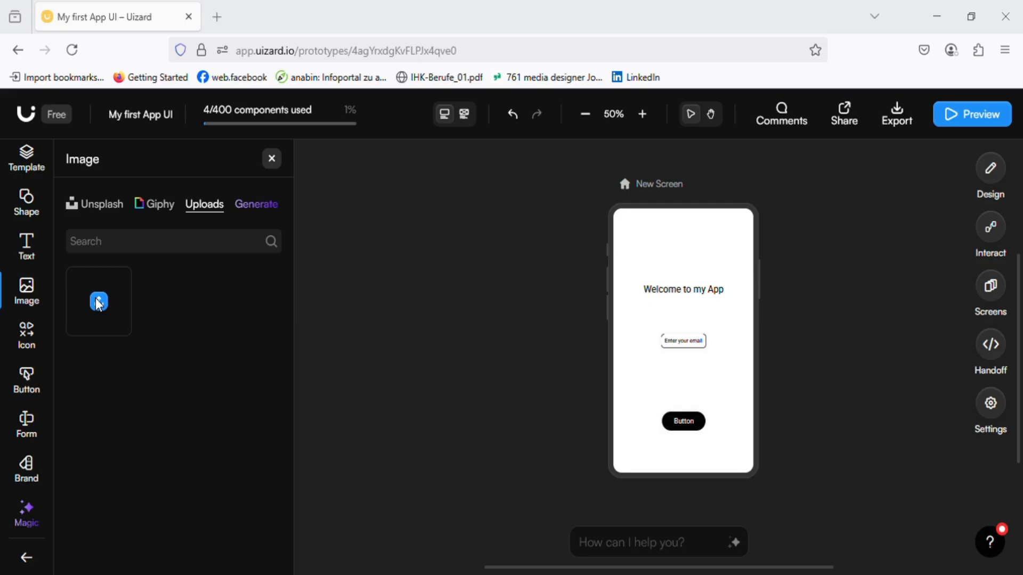
click(99, 302)
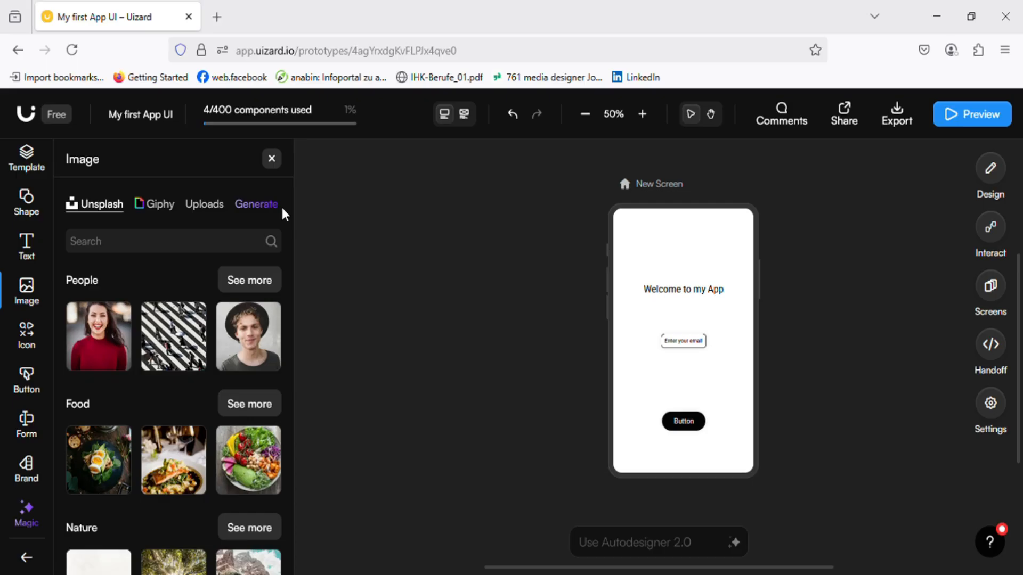
click(273, 159)
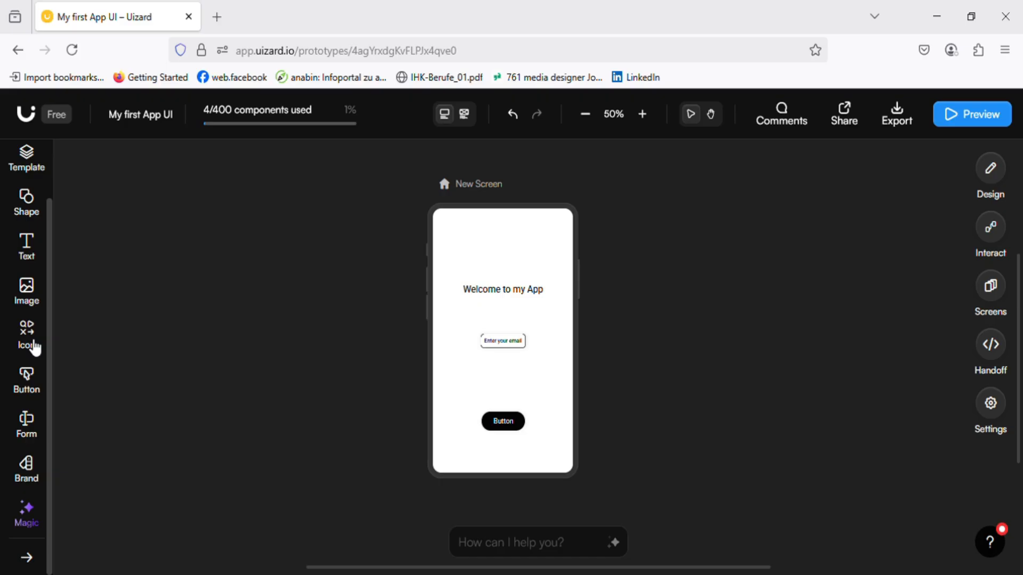
- Search the icons for "user" and place the Person Add Alt icon centred between the email field and the button
click(35, 348)
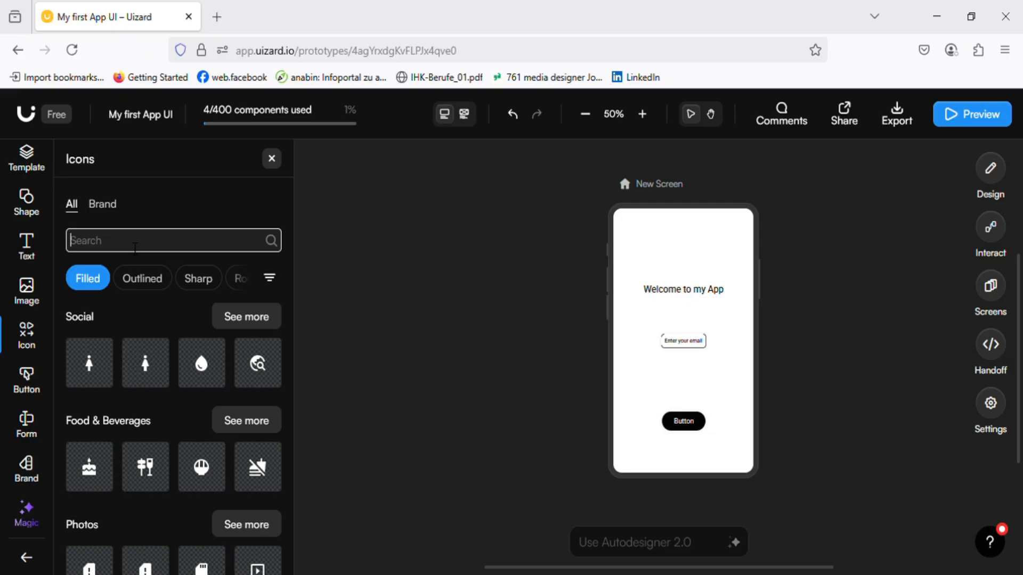
text(user)
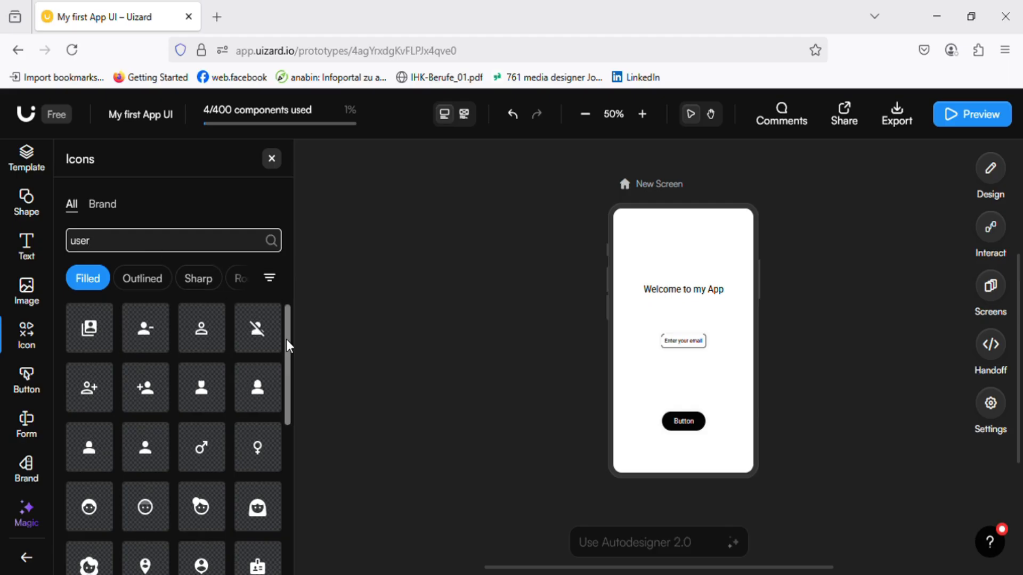
drag(287, 333, 286, 368)
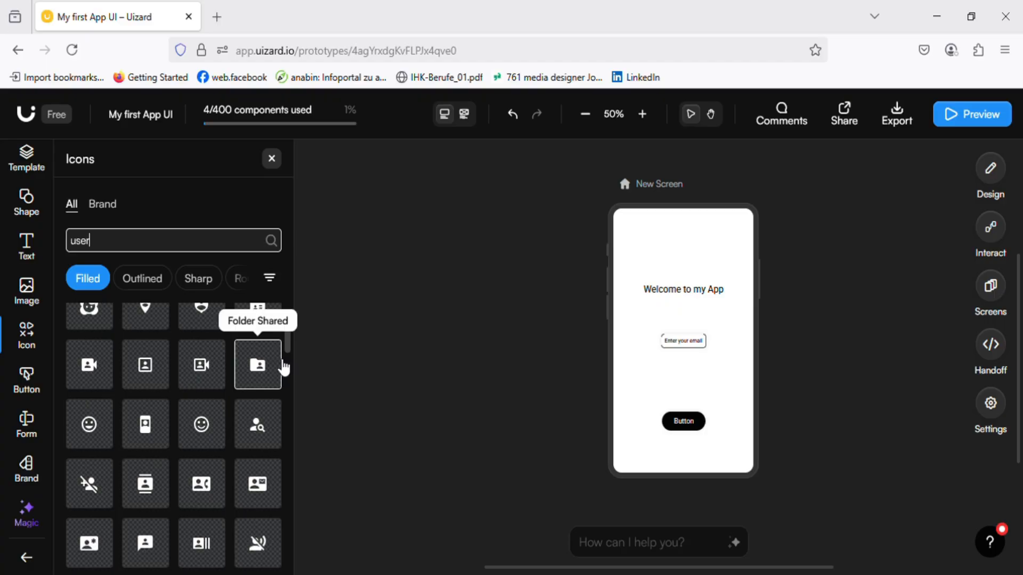
drag(279, 406, 285, 314)
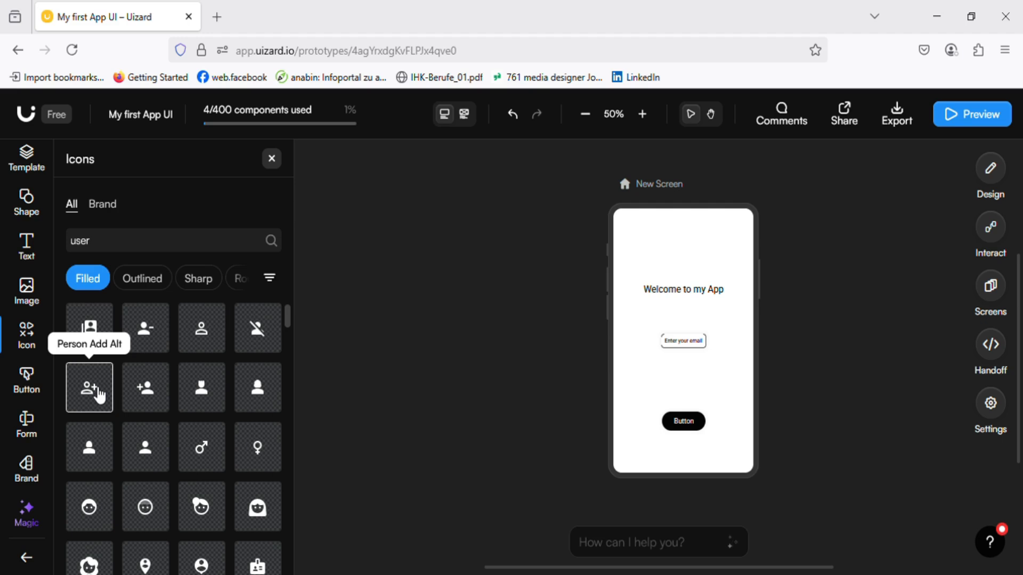
click(99, 395)
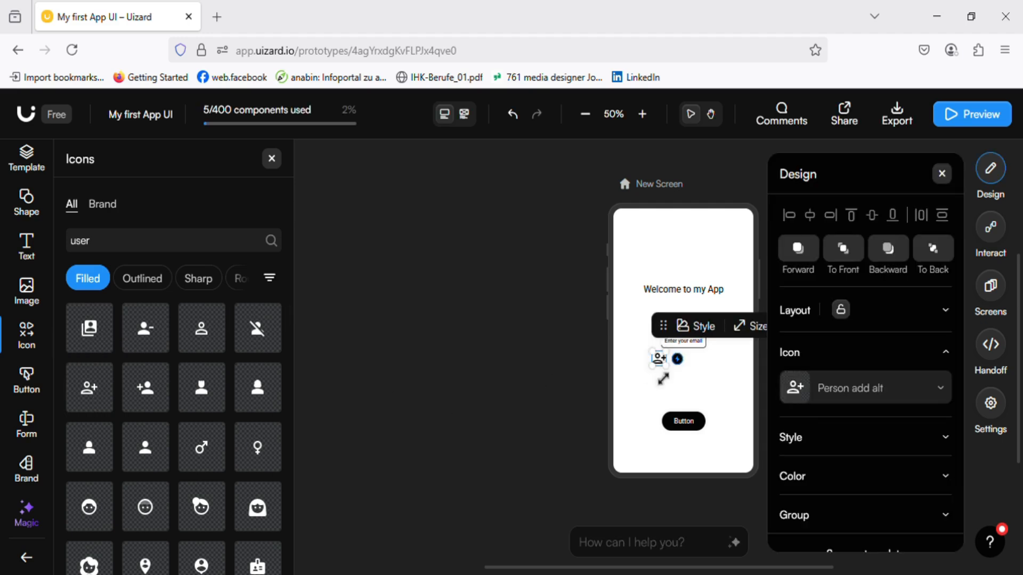
drag(662, 358, 688, 391)
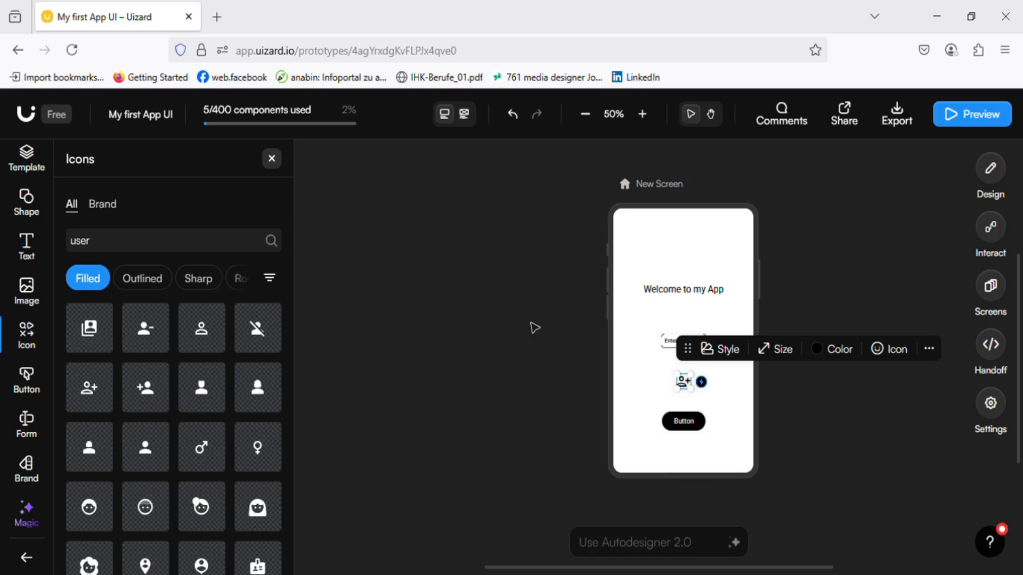
click(271, 158)
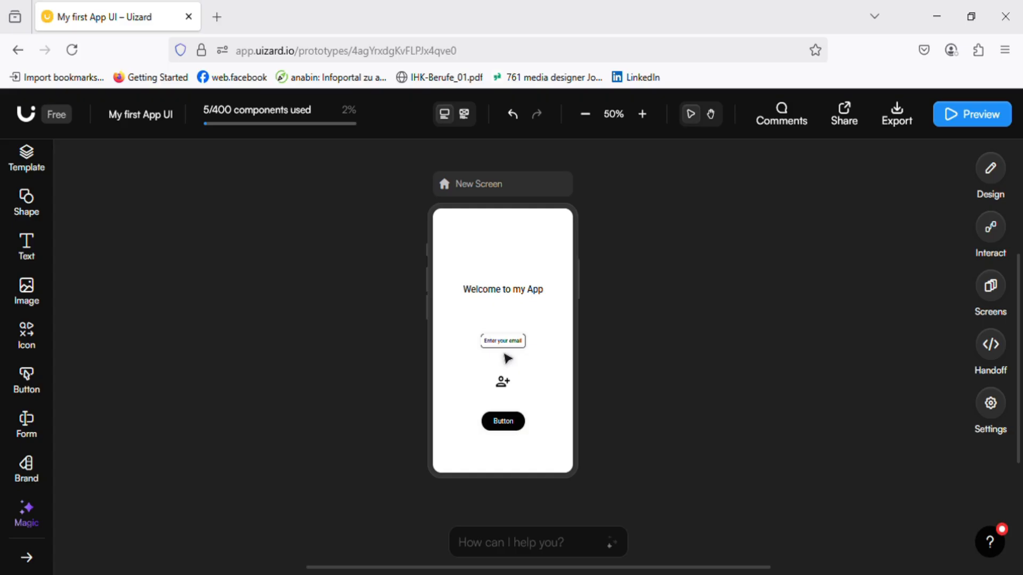
- Select the welcome text, email field, icon and button together and examine their grouping and opacity options
drag(505, 262, 511, 442)
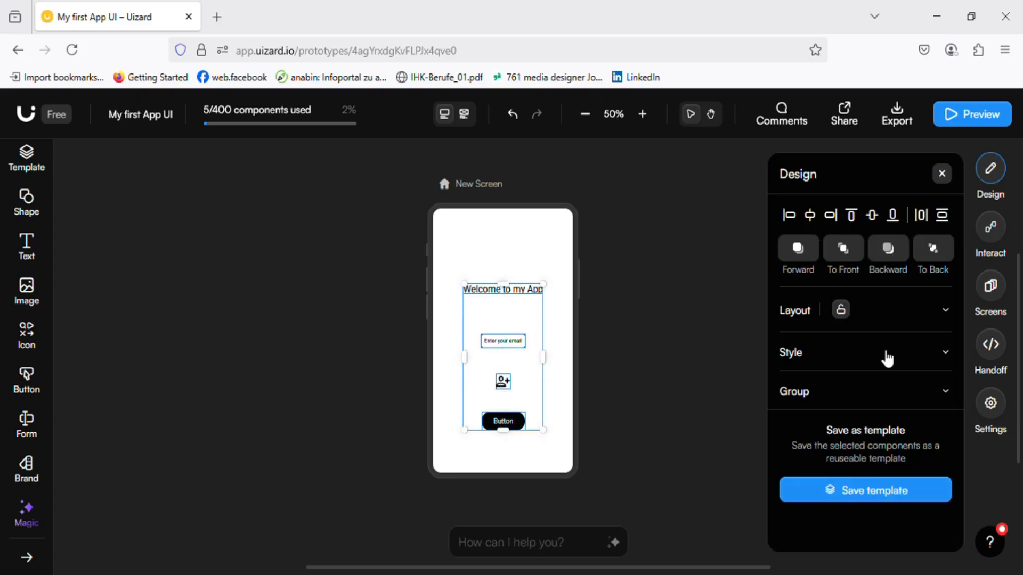
click(921, 401)
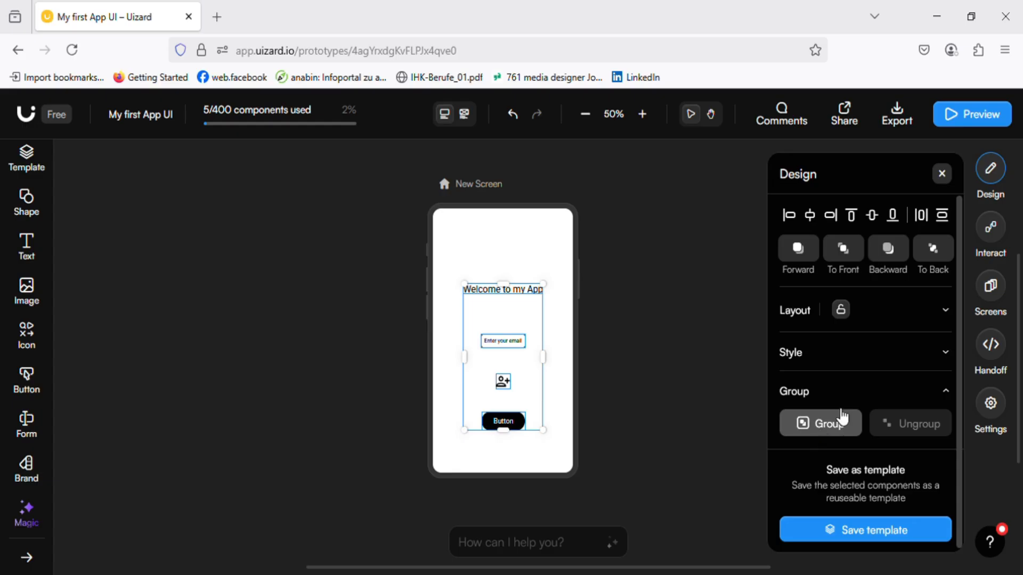
click(934, 363)
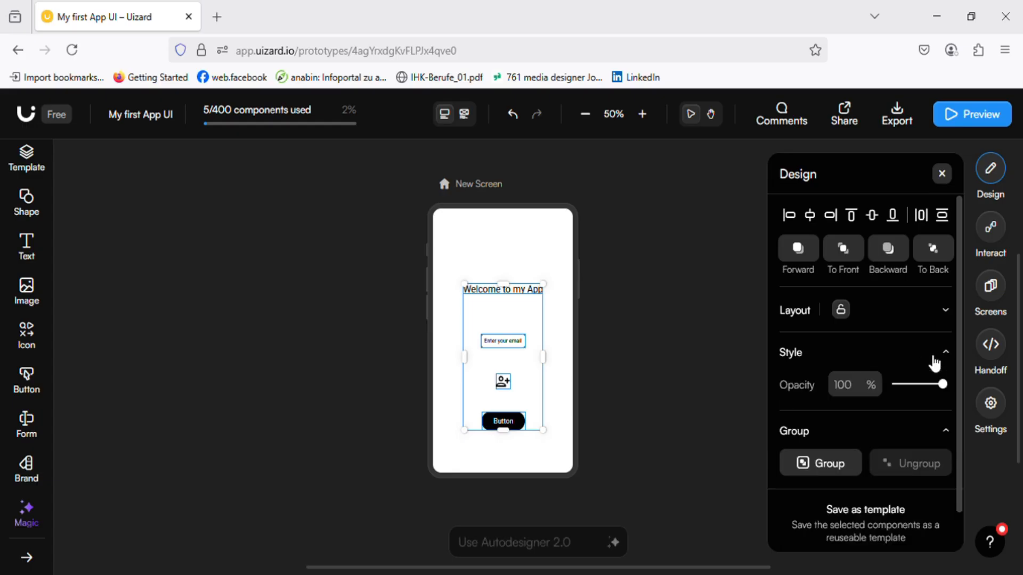
click(935, 361)
click(934, 361)
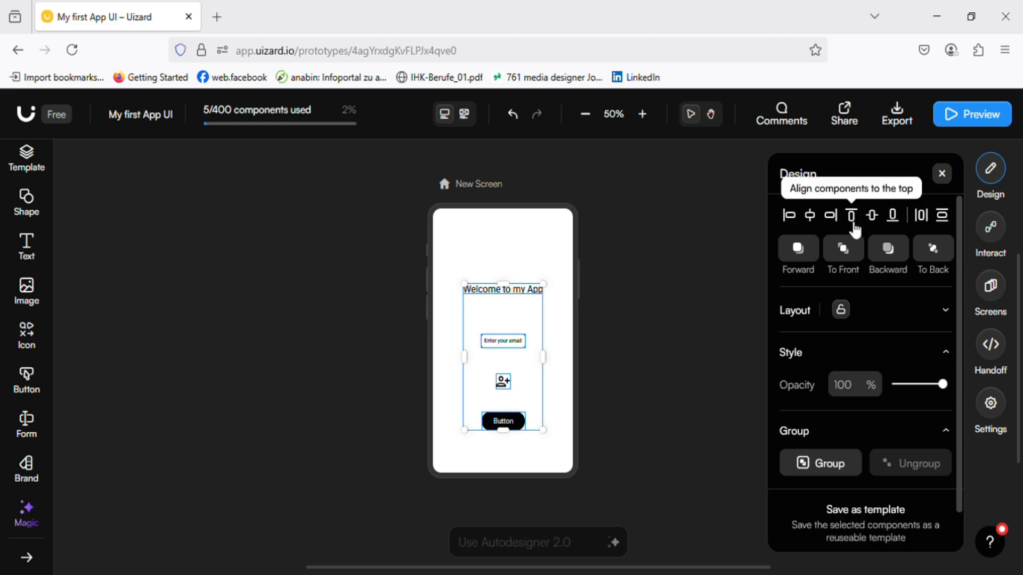
- Try the horizontal alignments on the four selected components: left, center and right
click(795, 221)
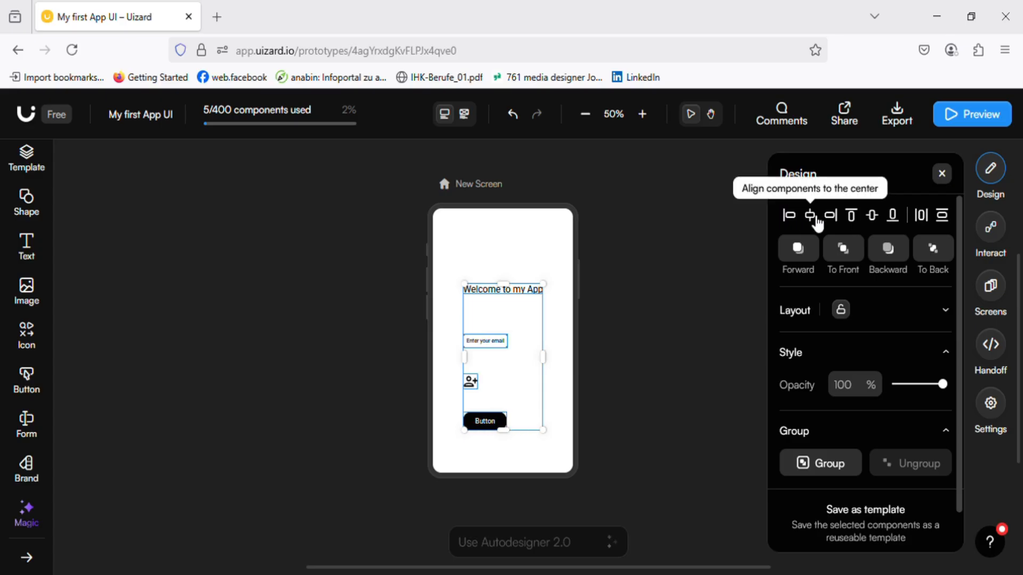
click(817, 225)
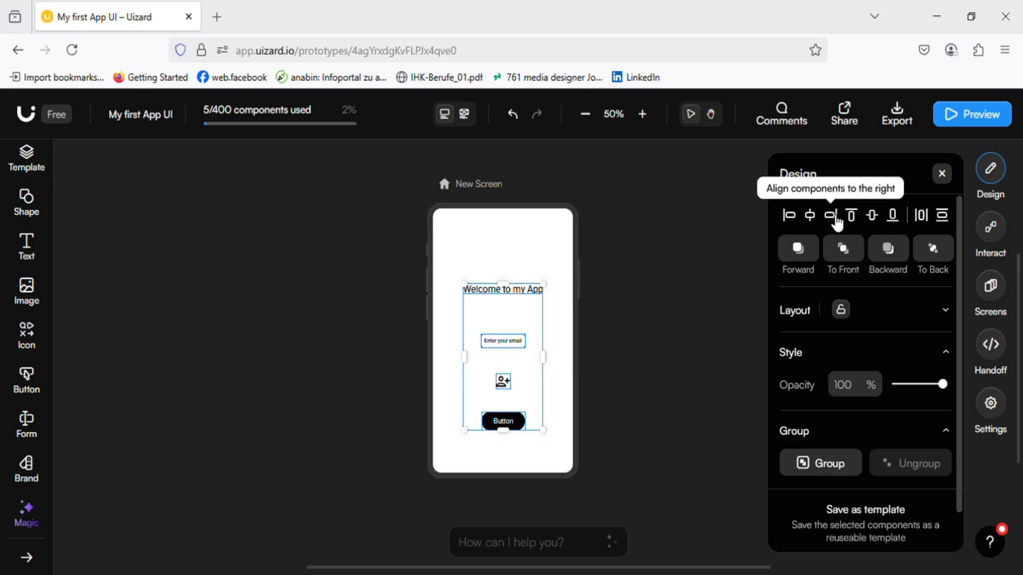
click(838, 224)
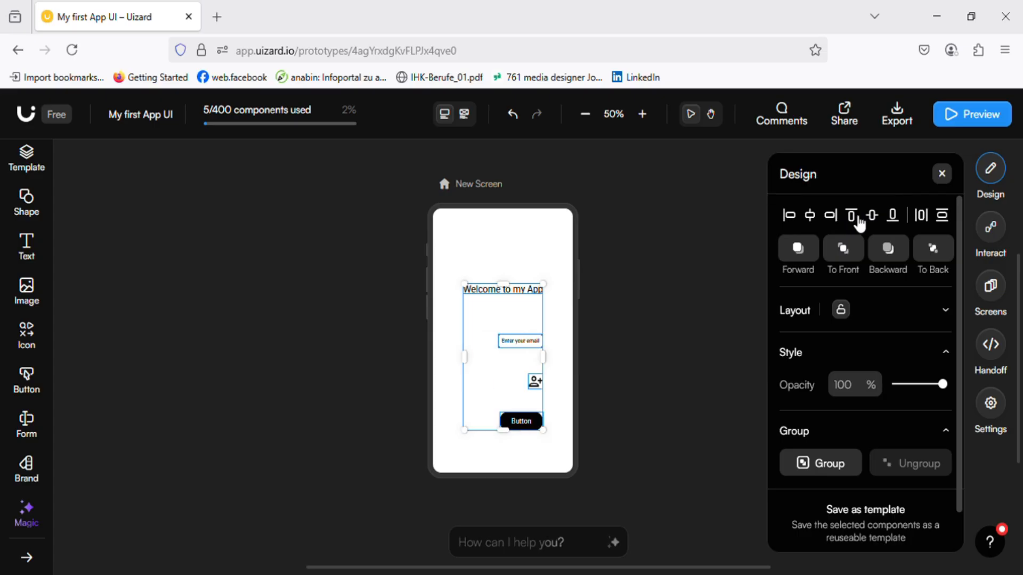
- Try the vertical alignments on the four selected components: top, middle and bottom
click(860, 224)
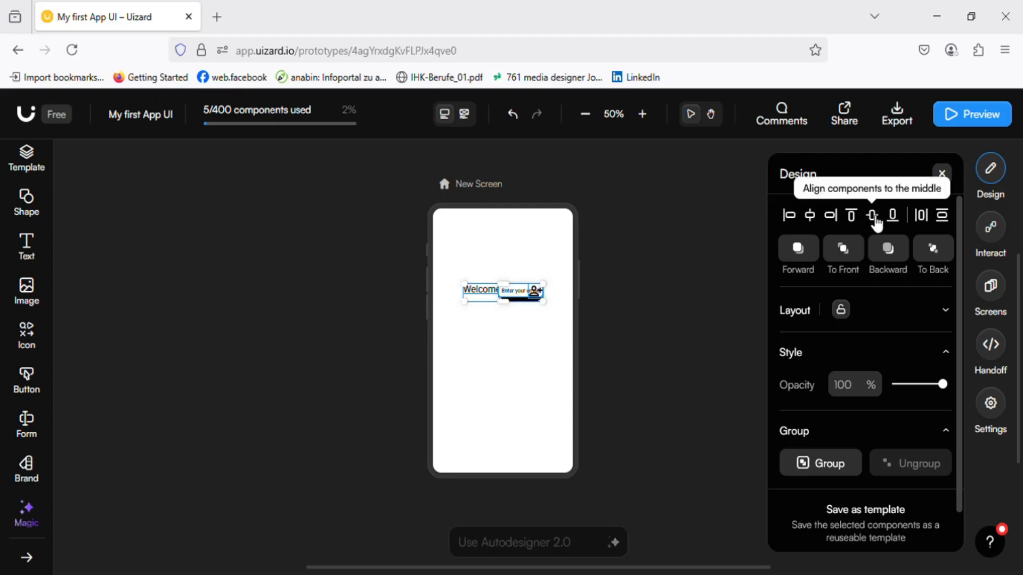
click(878, 224)
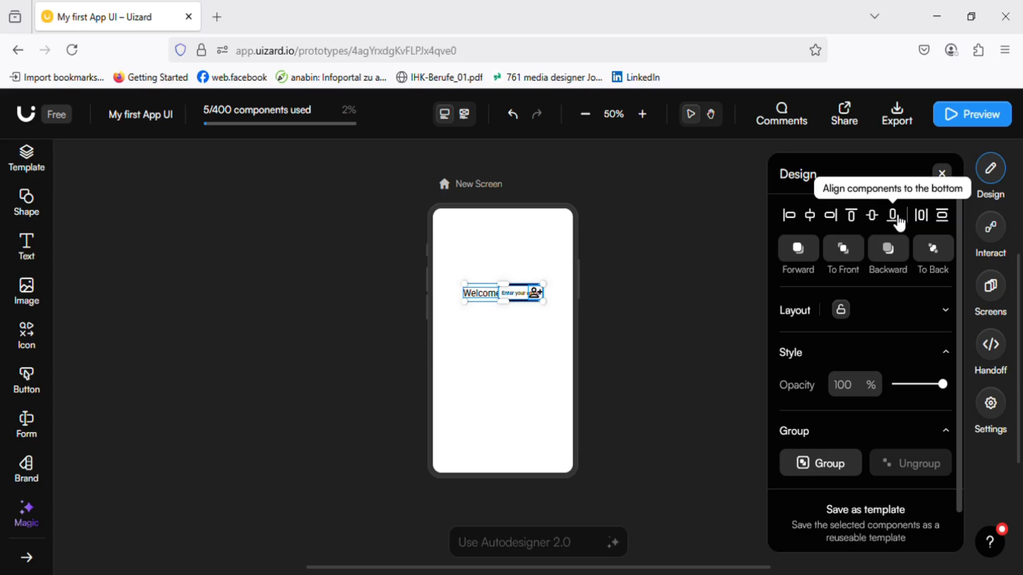
click(899, 225)
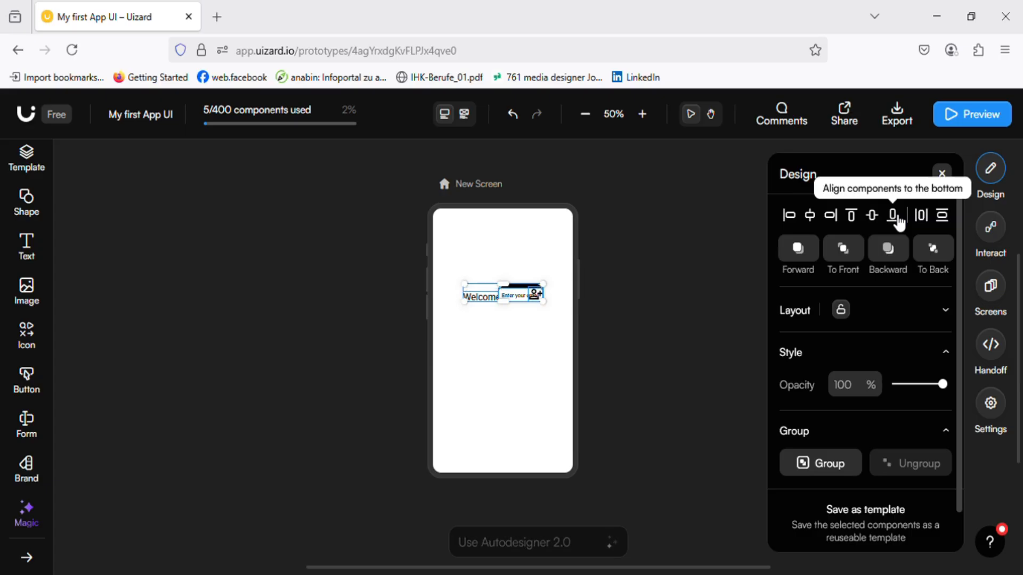
- Try distributing the selected components evenly horizontally and vertically, and realign them to the center and right
click(931, 221)
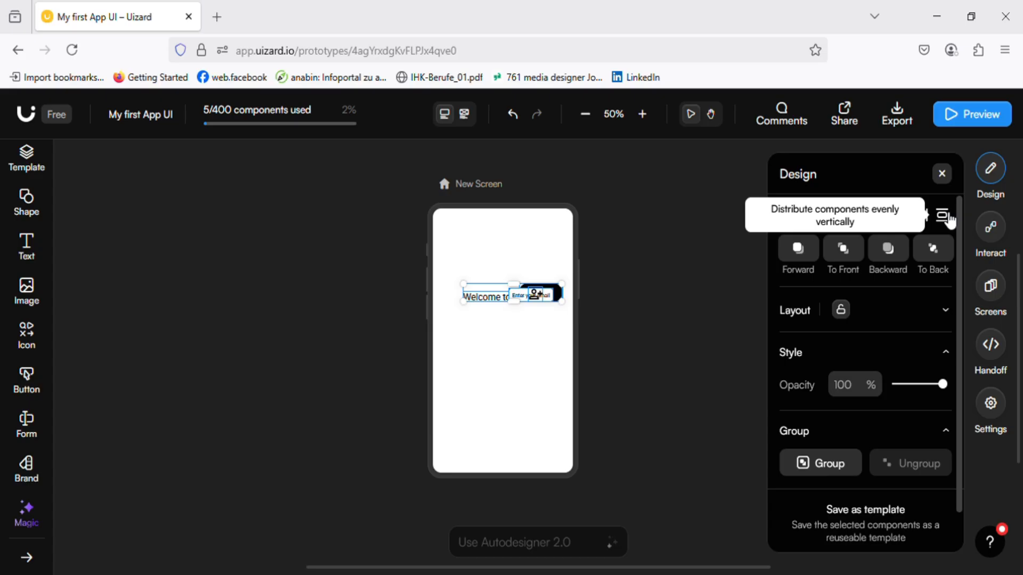
click(949, 218)
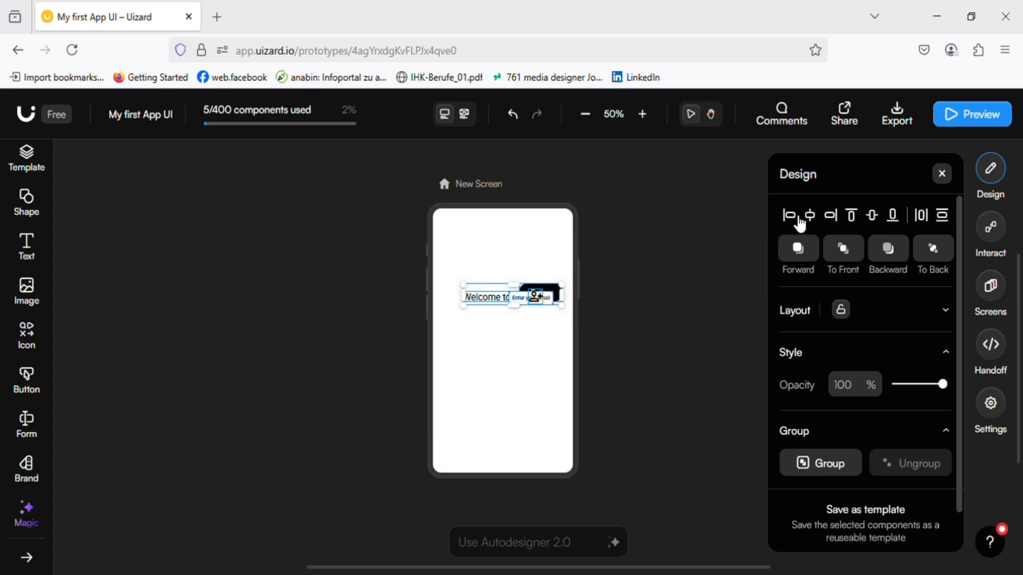
click(812, 219)
click(830, 218)
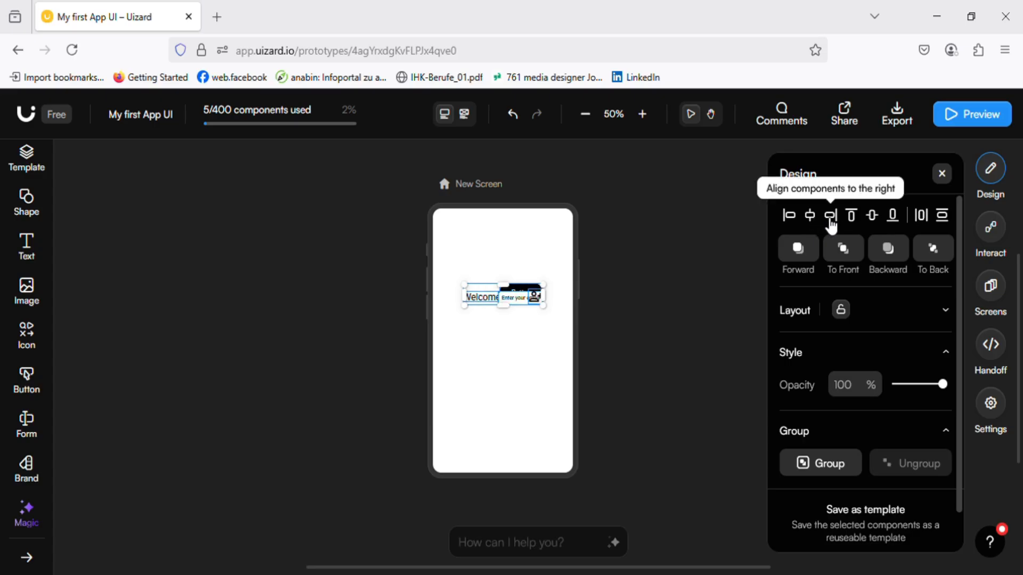
- Undo the distribution and alignment changes back to the centred vertical arrangement of the four components
click(513, 114)
click(522, 124)
click(522, 125)
click(522, 124)
click(523, 125)
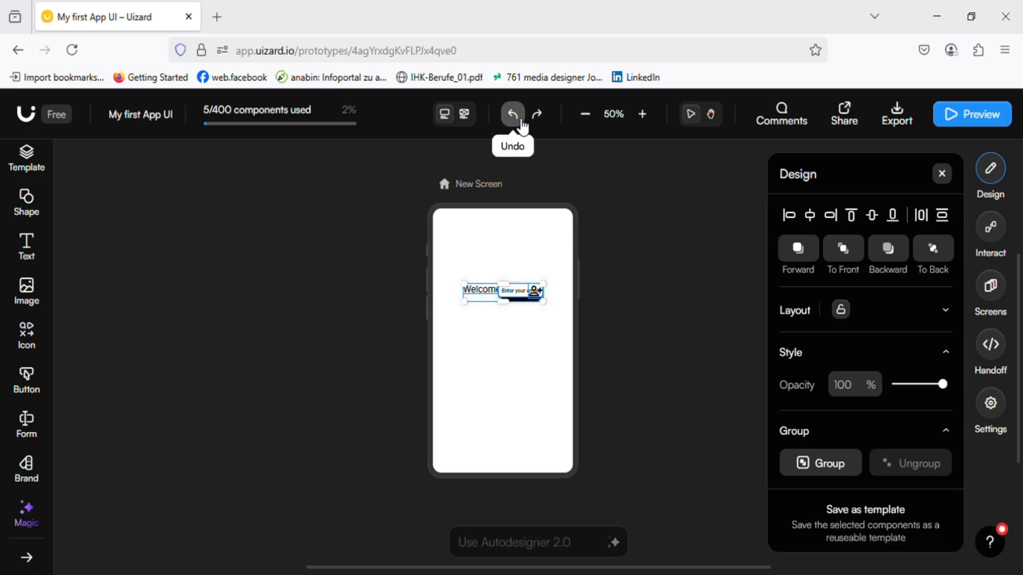
click(523, 124)
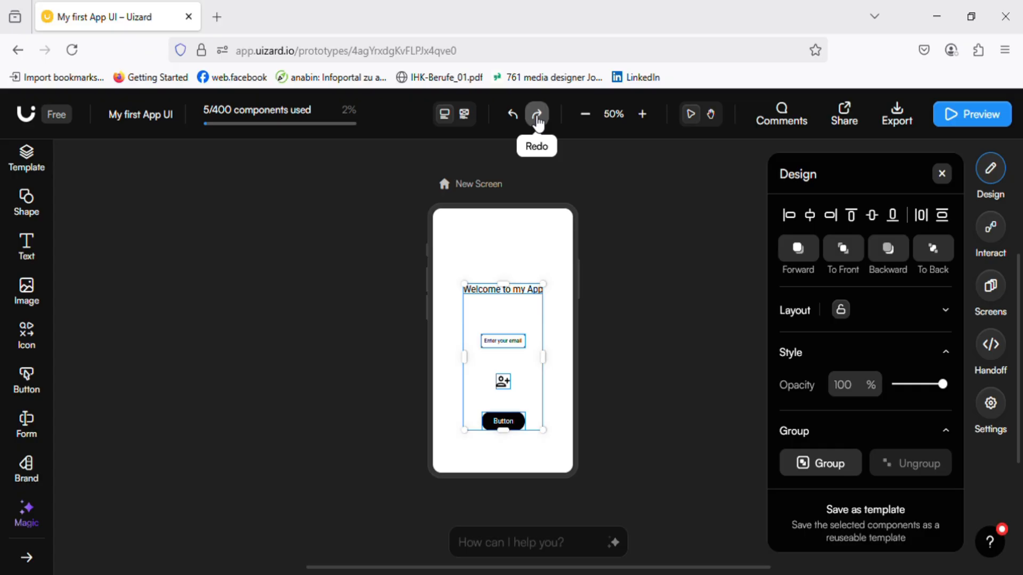
- Redo the right alignment of the selected components and undo it again to return to the centred layout
click(538, 115)
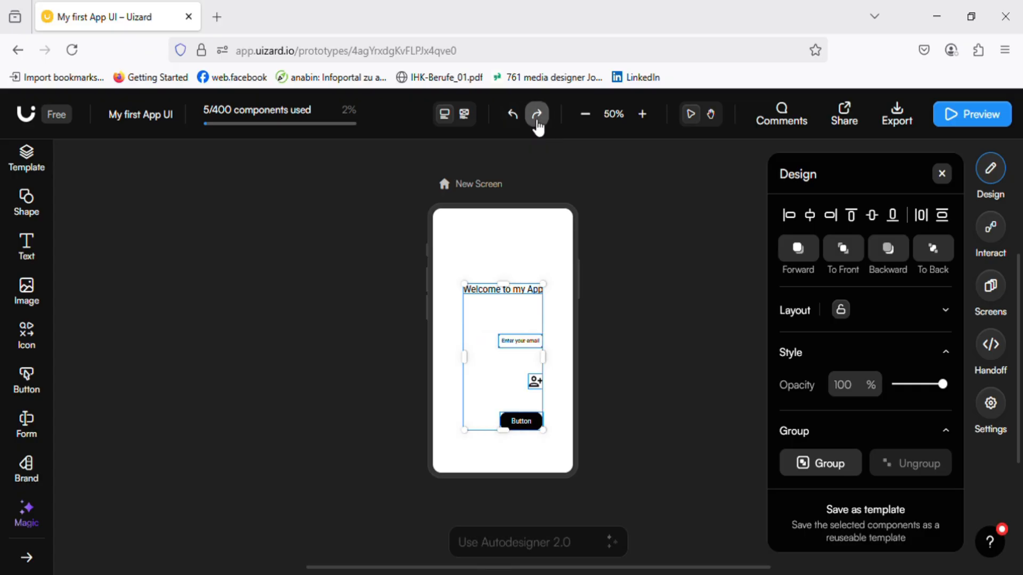
click(538, 127)
click(519, 129)
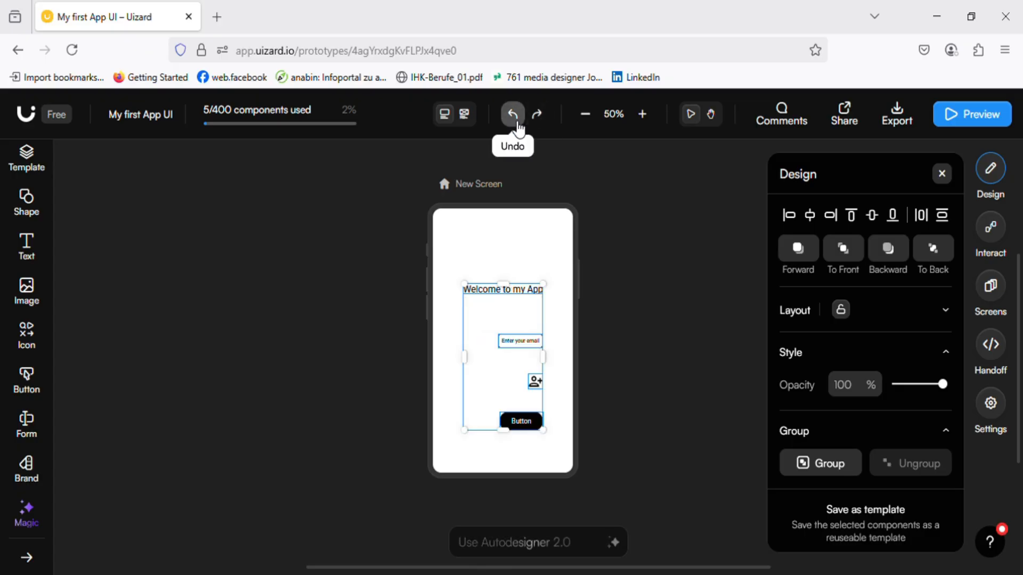
click(518, 129)
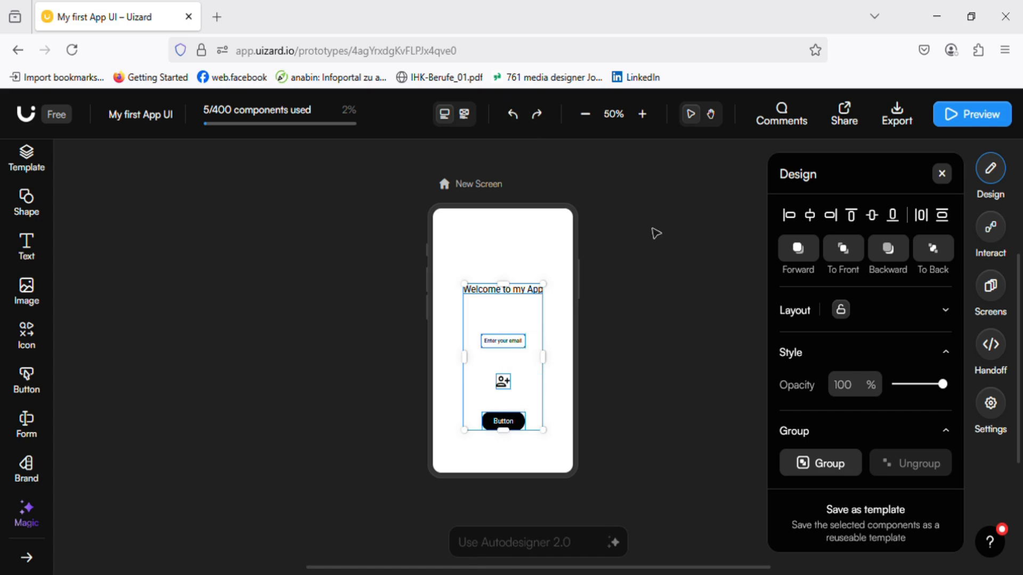